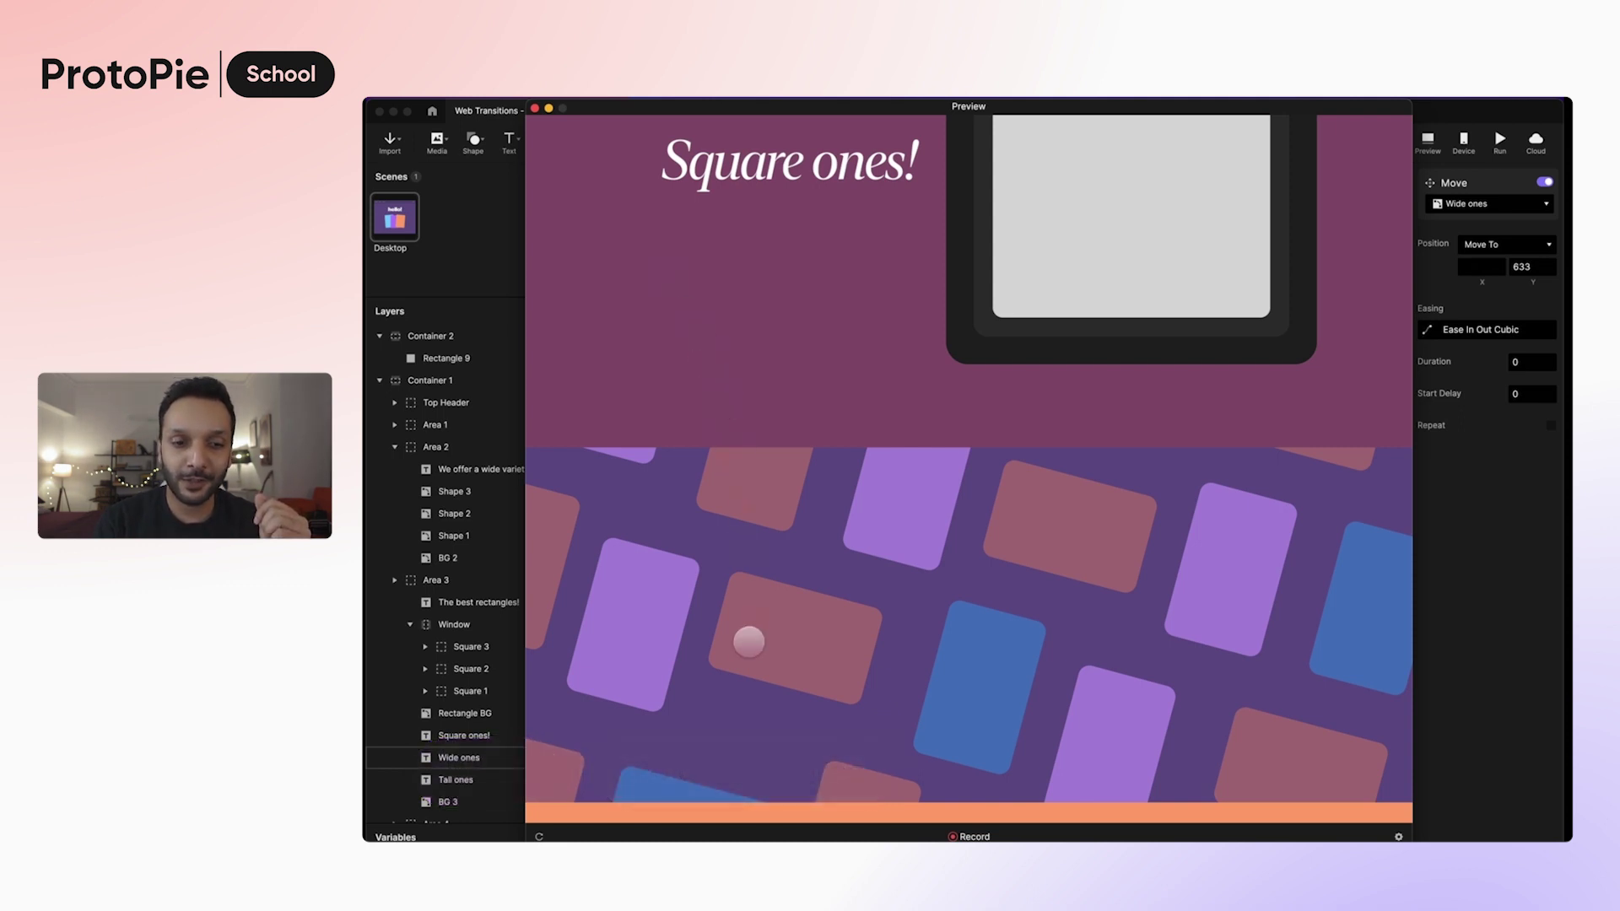
# Drag through the finished project's Preview to watch the rectangle pattern scroll in parallax.
pyautogui.moveTo(745, 644); pyautogui.dragTo(781, 543)
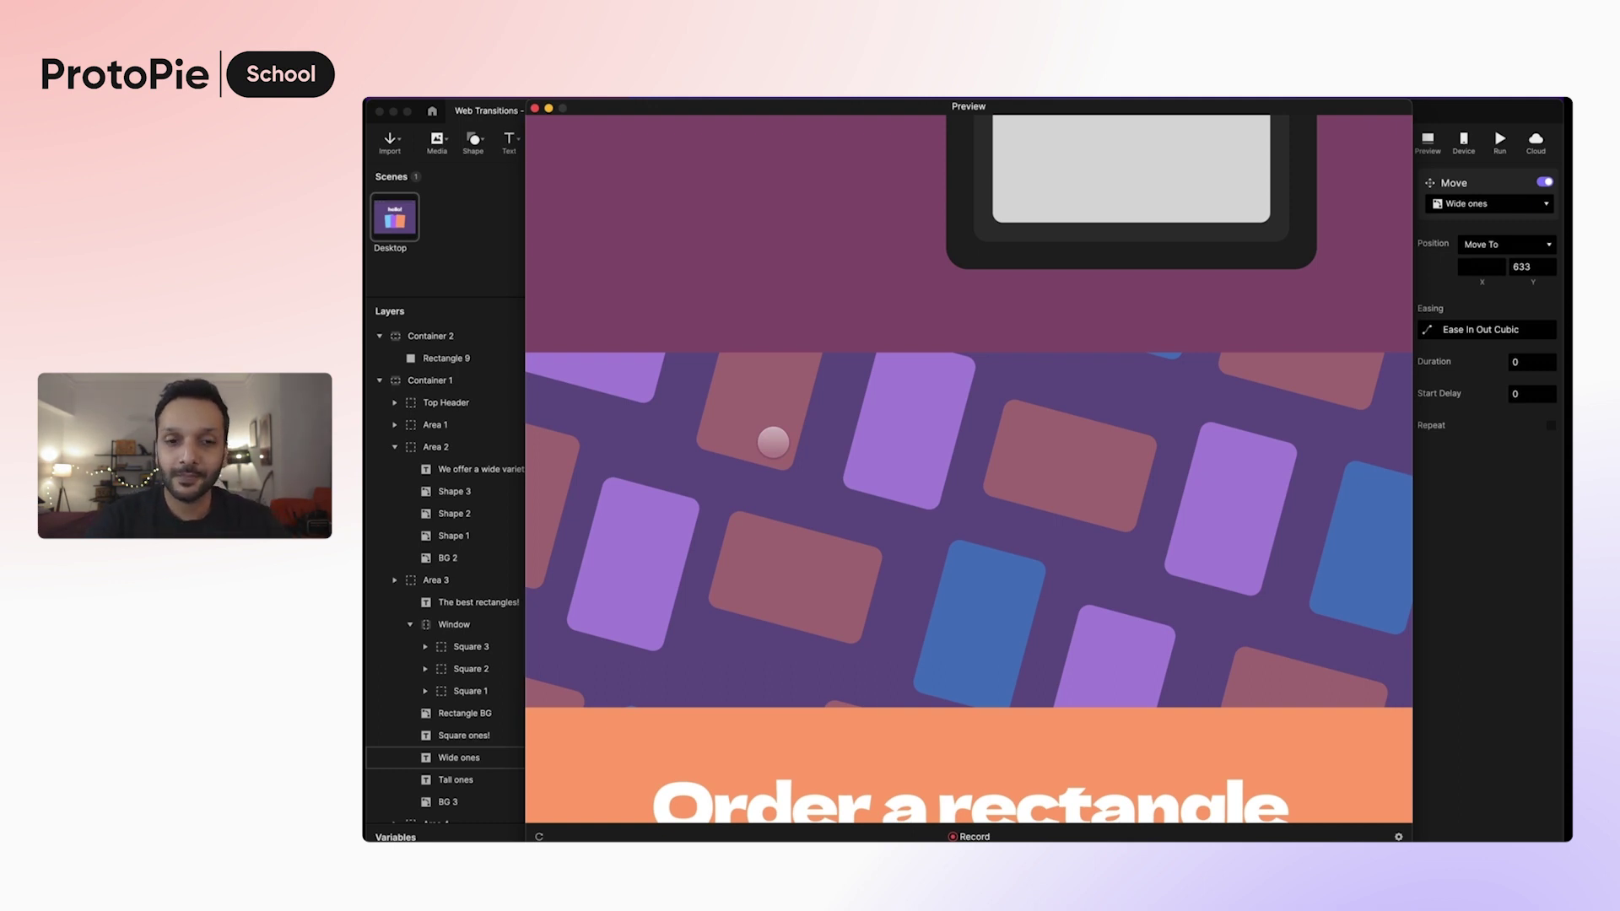
# Switch to the Web Transitions project and select the BG Image layer.
pyautogui.click(498, 255)
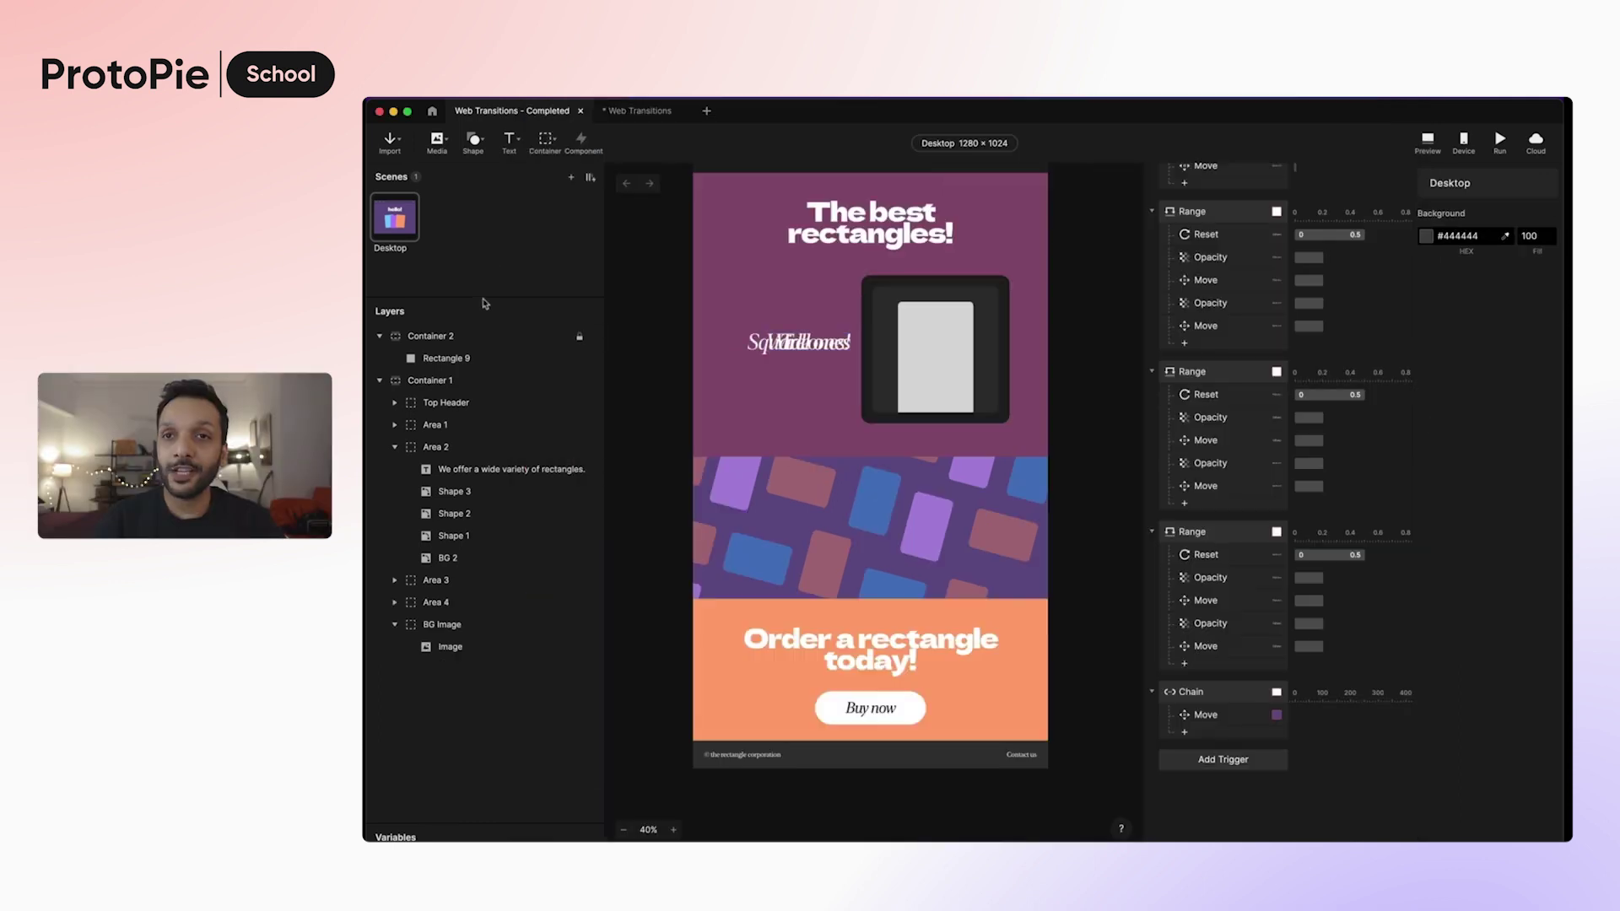
pyautogui.click(643, 116)
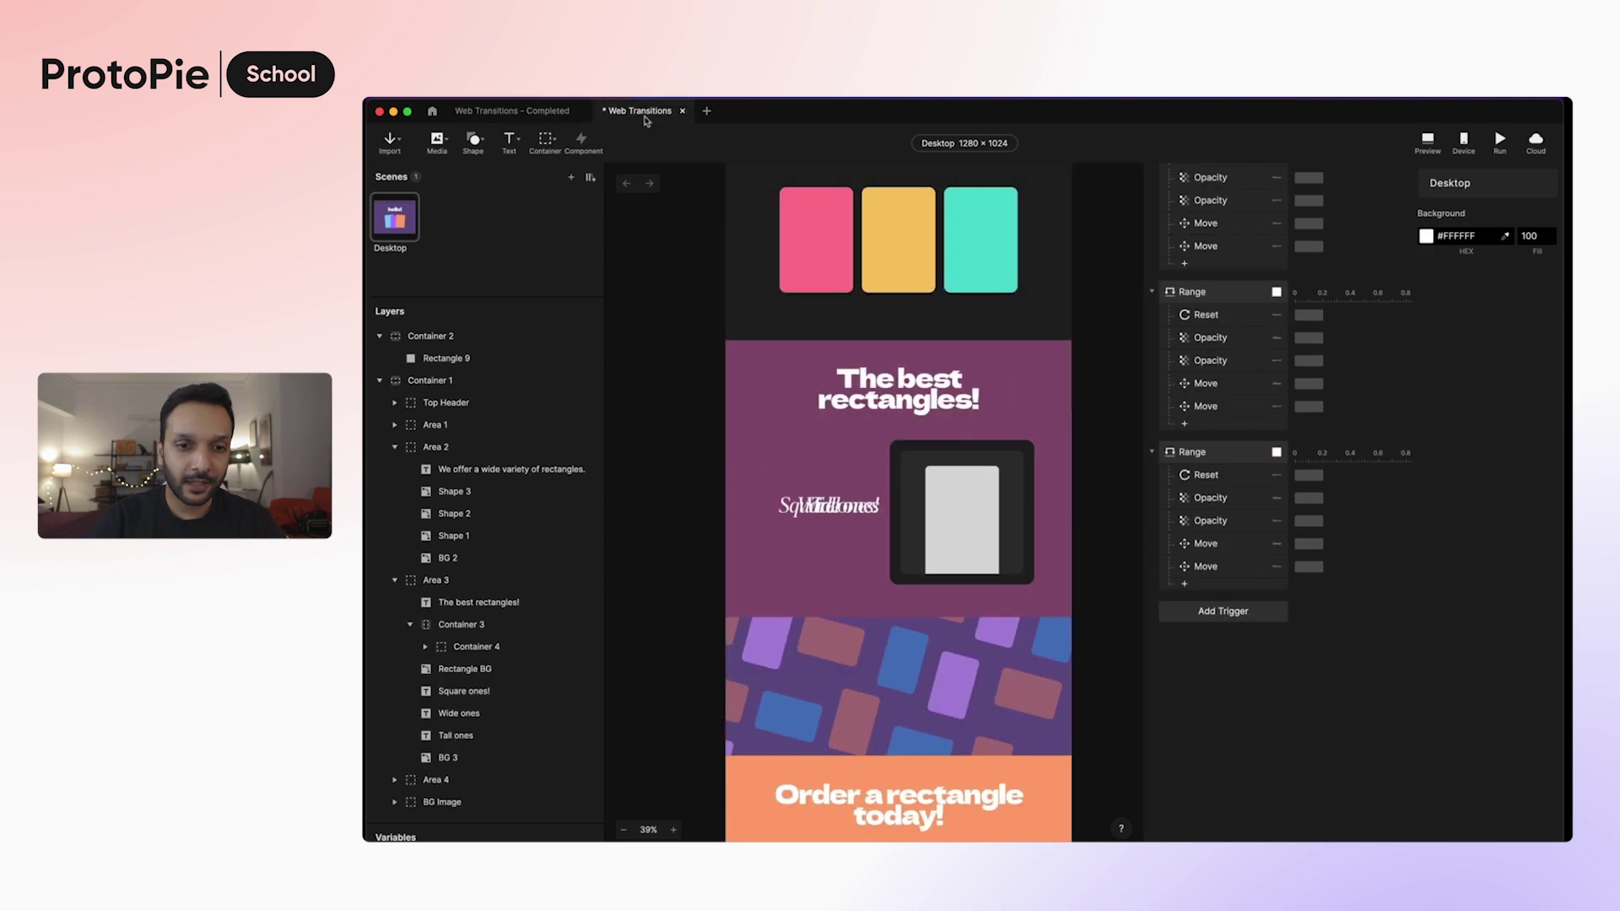
pyautogui.scroll(-4, 701, 562)
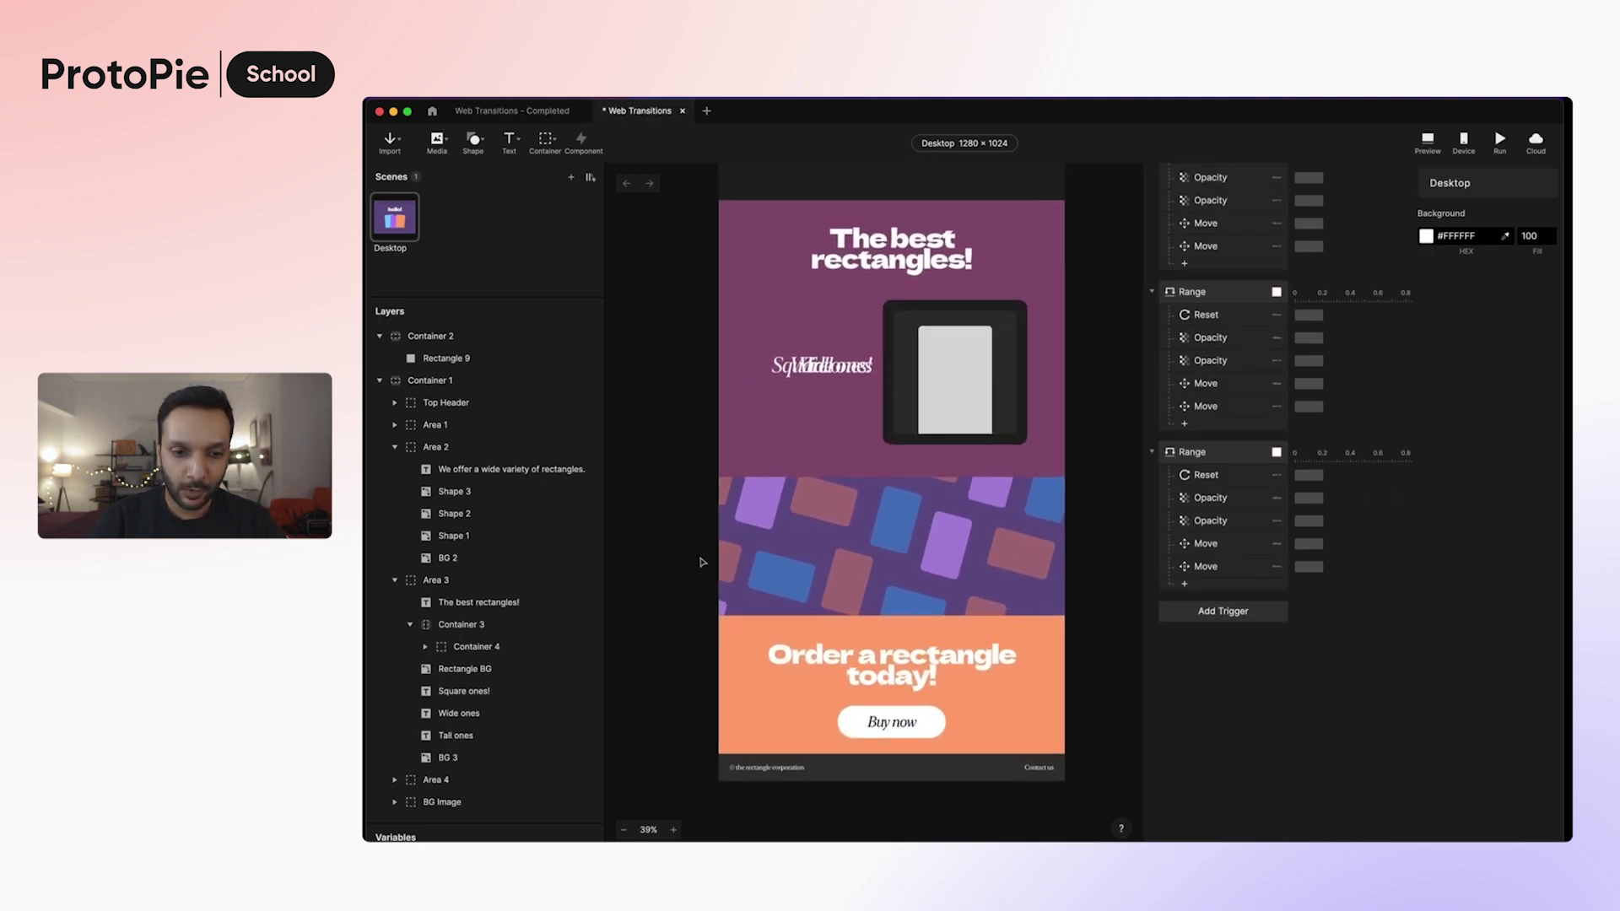
pyautogui.click(479, 810)
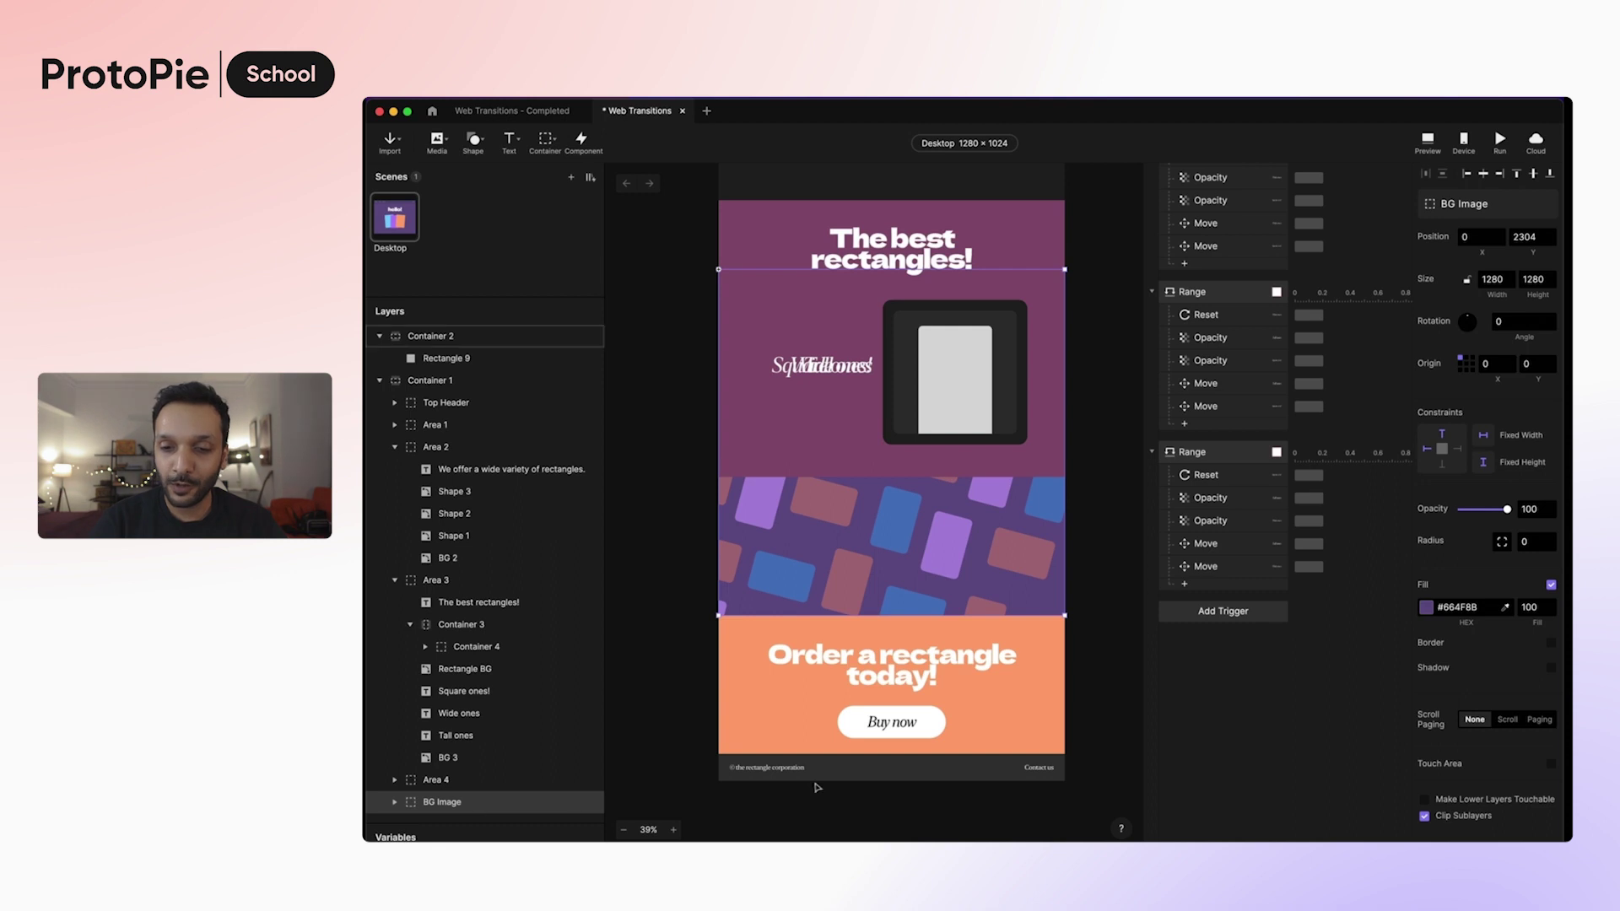
# Add a Chain trigger that follows Container 1's Scroll property.
pyautogui.click(1209, 622)
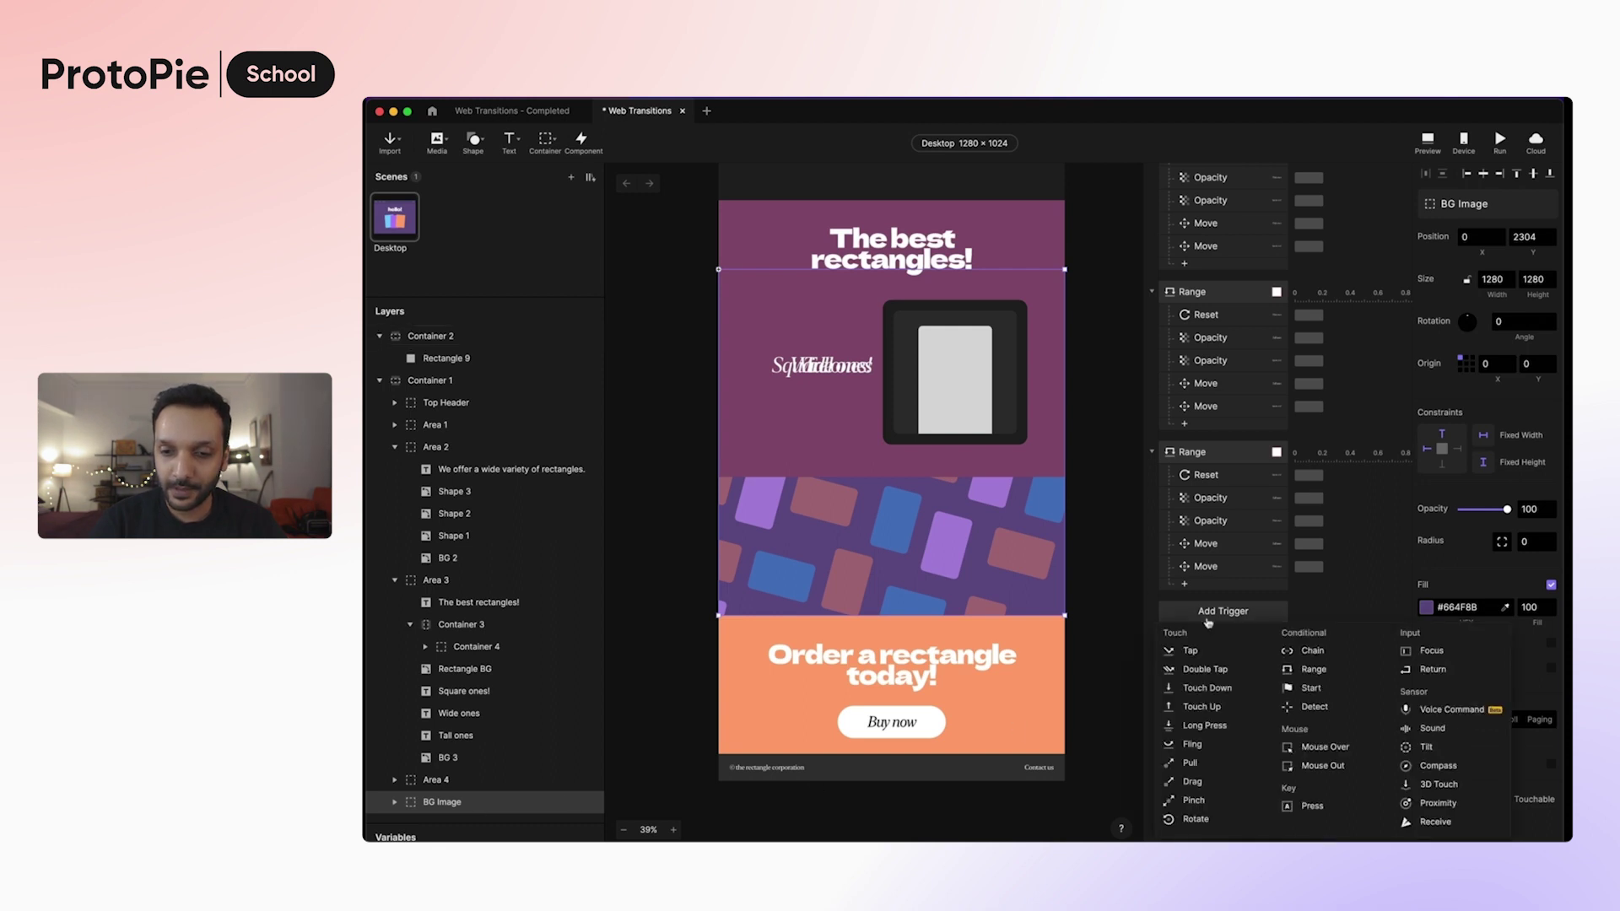
pyautogui.click(1300, 654)
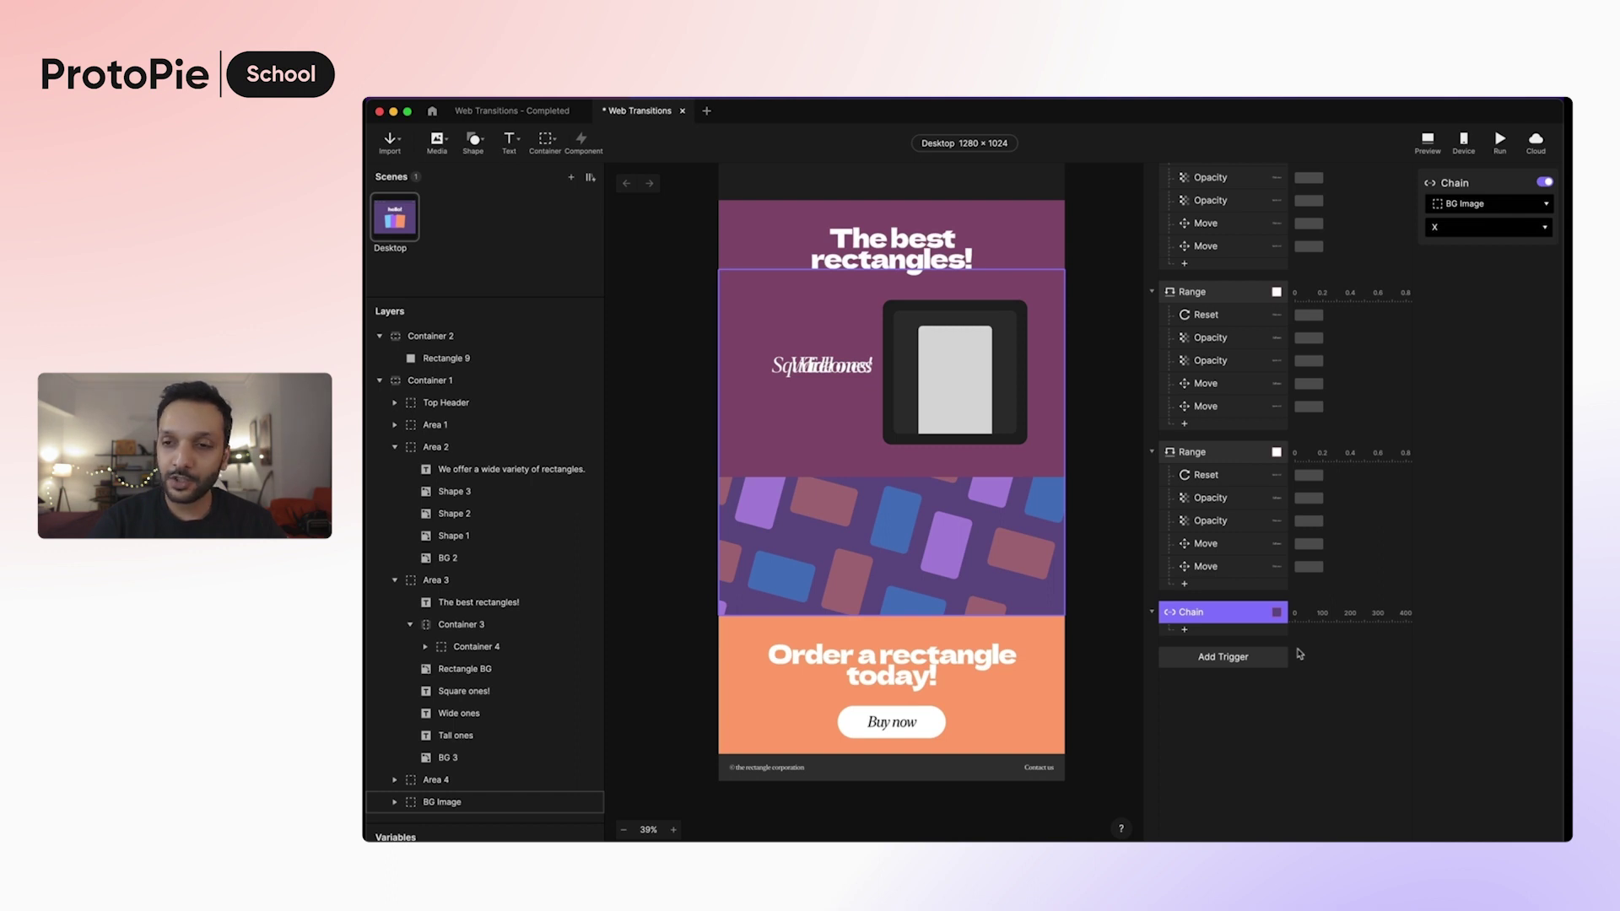
pyautogui.click(1471, 211)
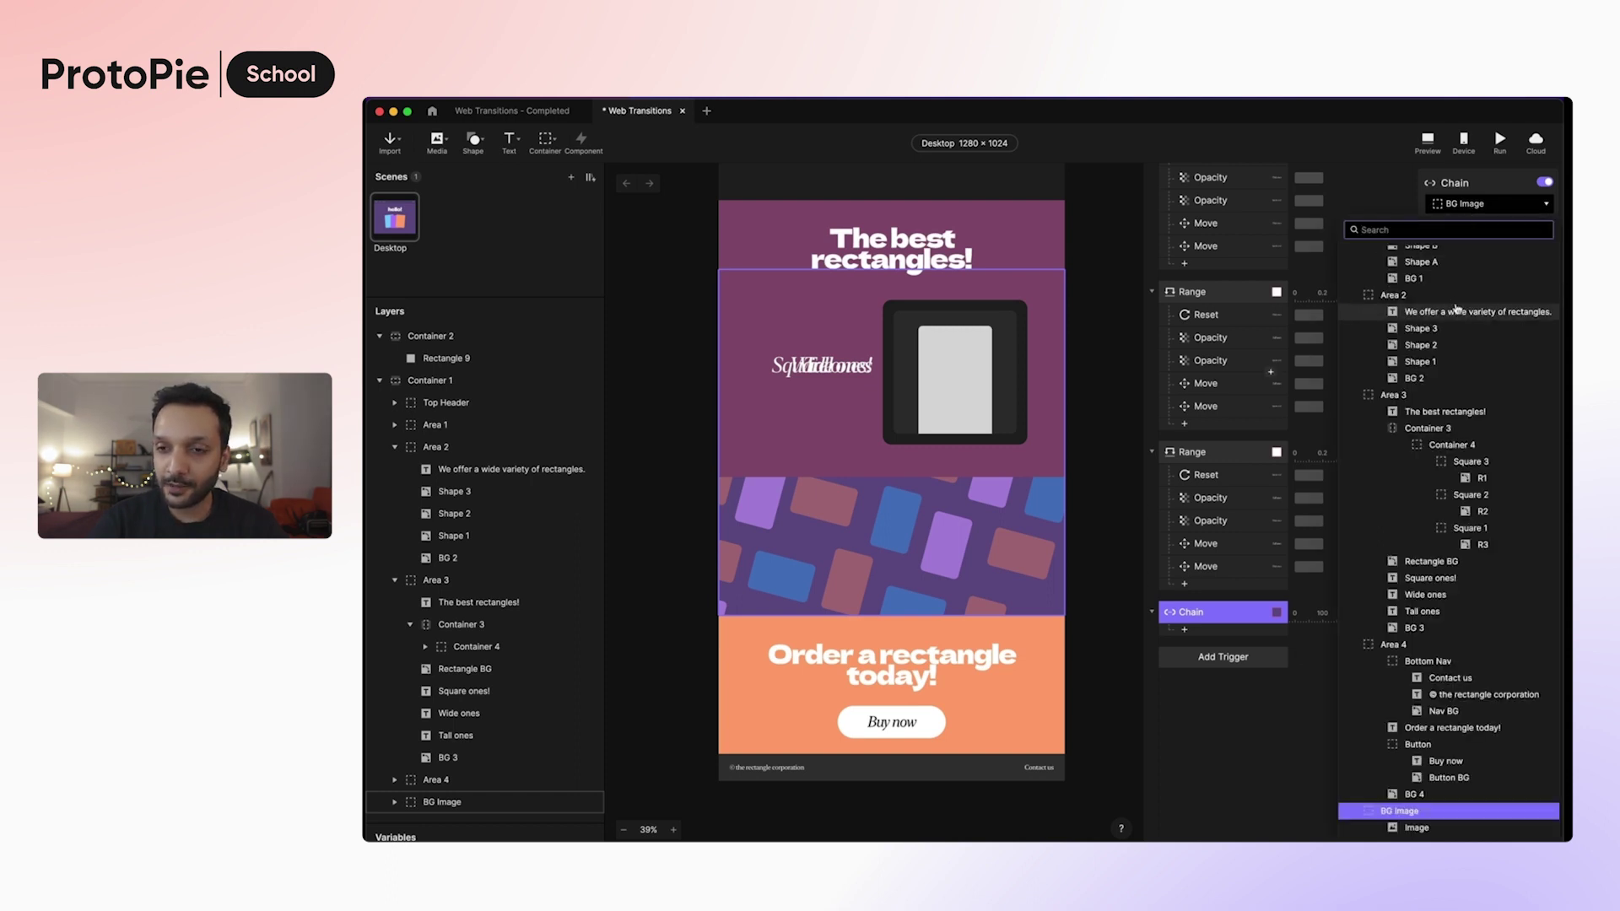
pyautogui.scroll(3, 1457, 309)
pyautogui.click(1426, 292)
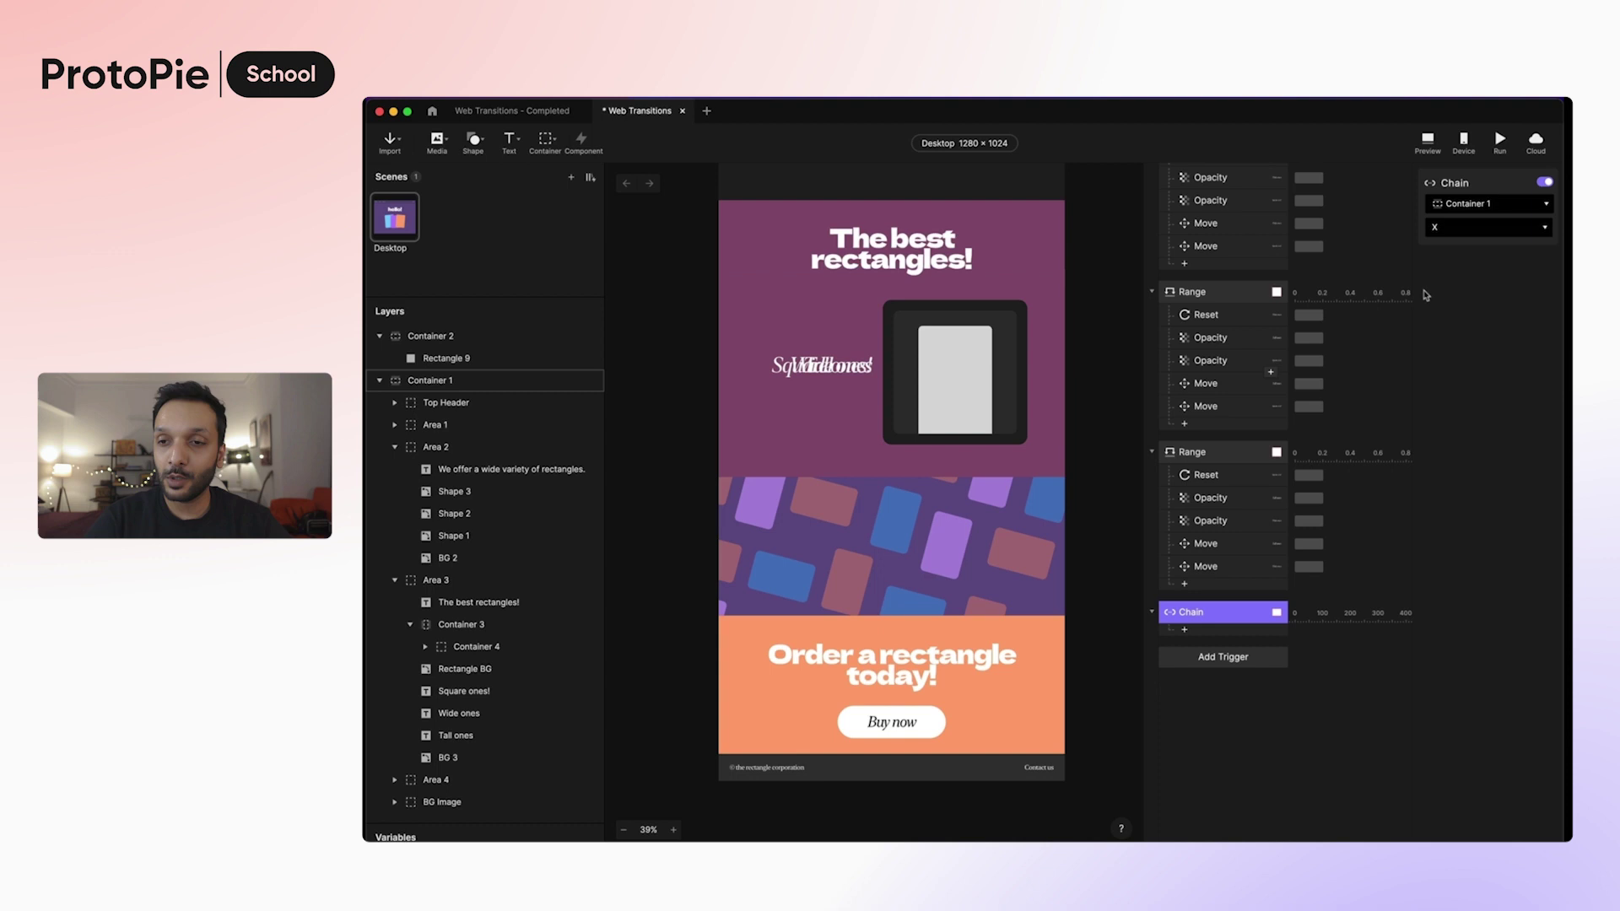
pyautogui.click(1461, 234)
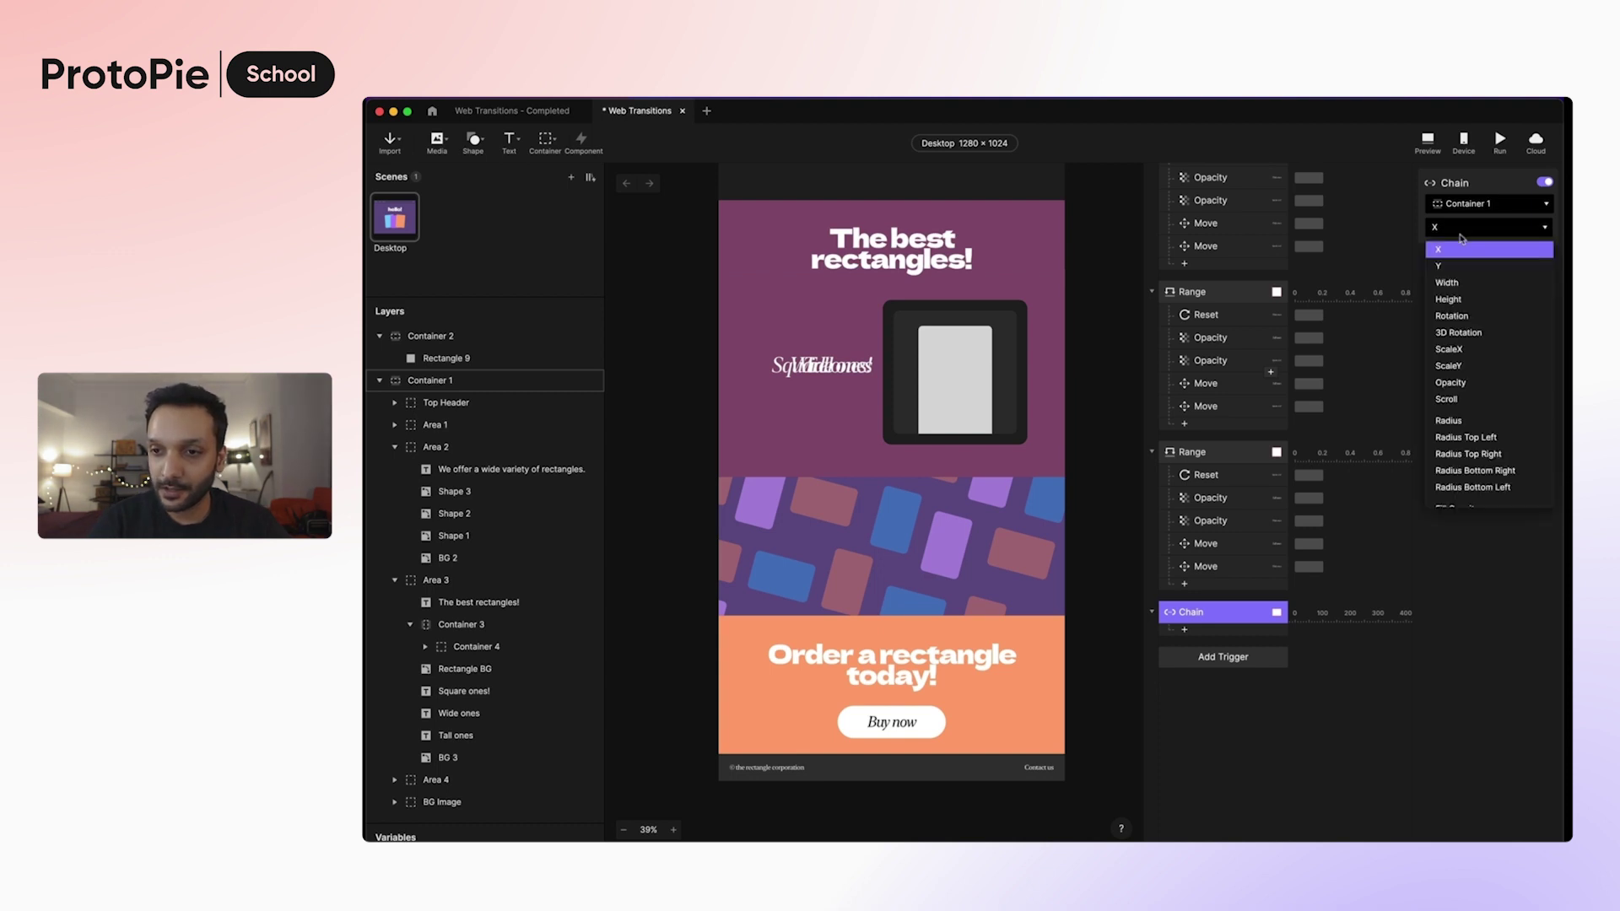
pyautogui.click(1476, 403)
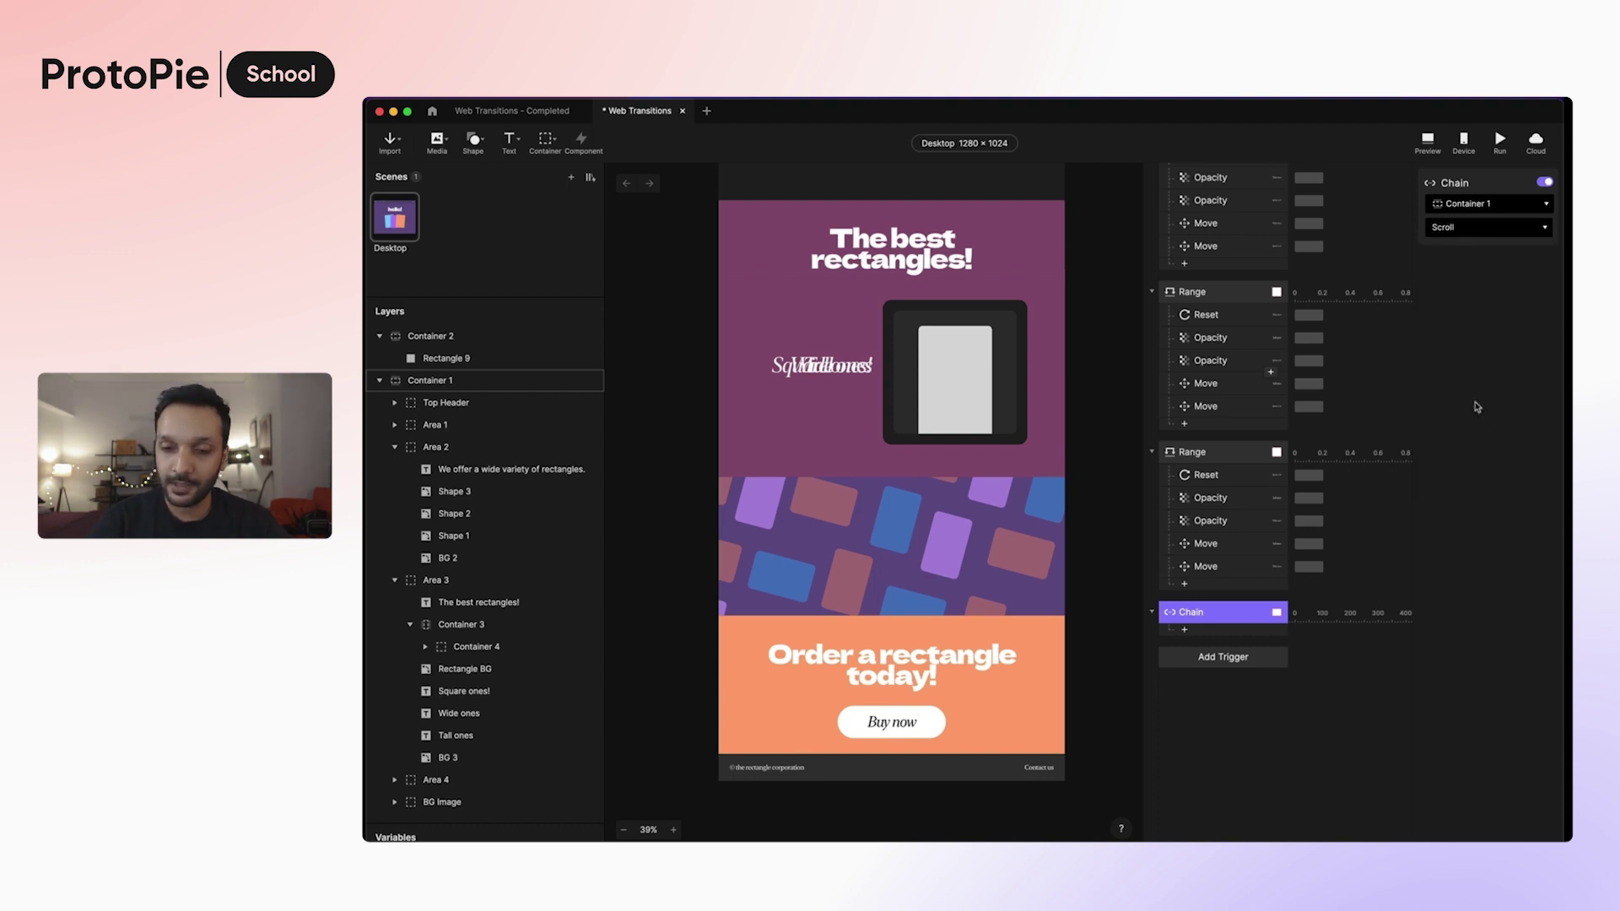
# Add a Move response under the Chain targeting BG Image, with Scroll range 0 to 4196.
pyautogui.click(1244, 631)
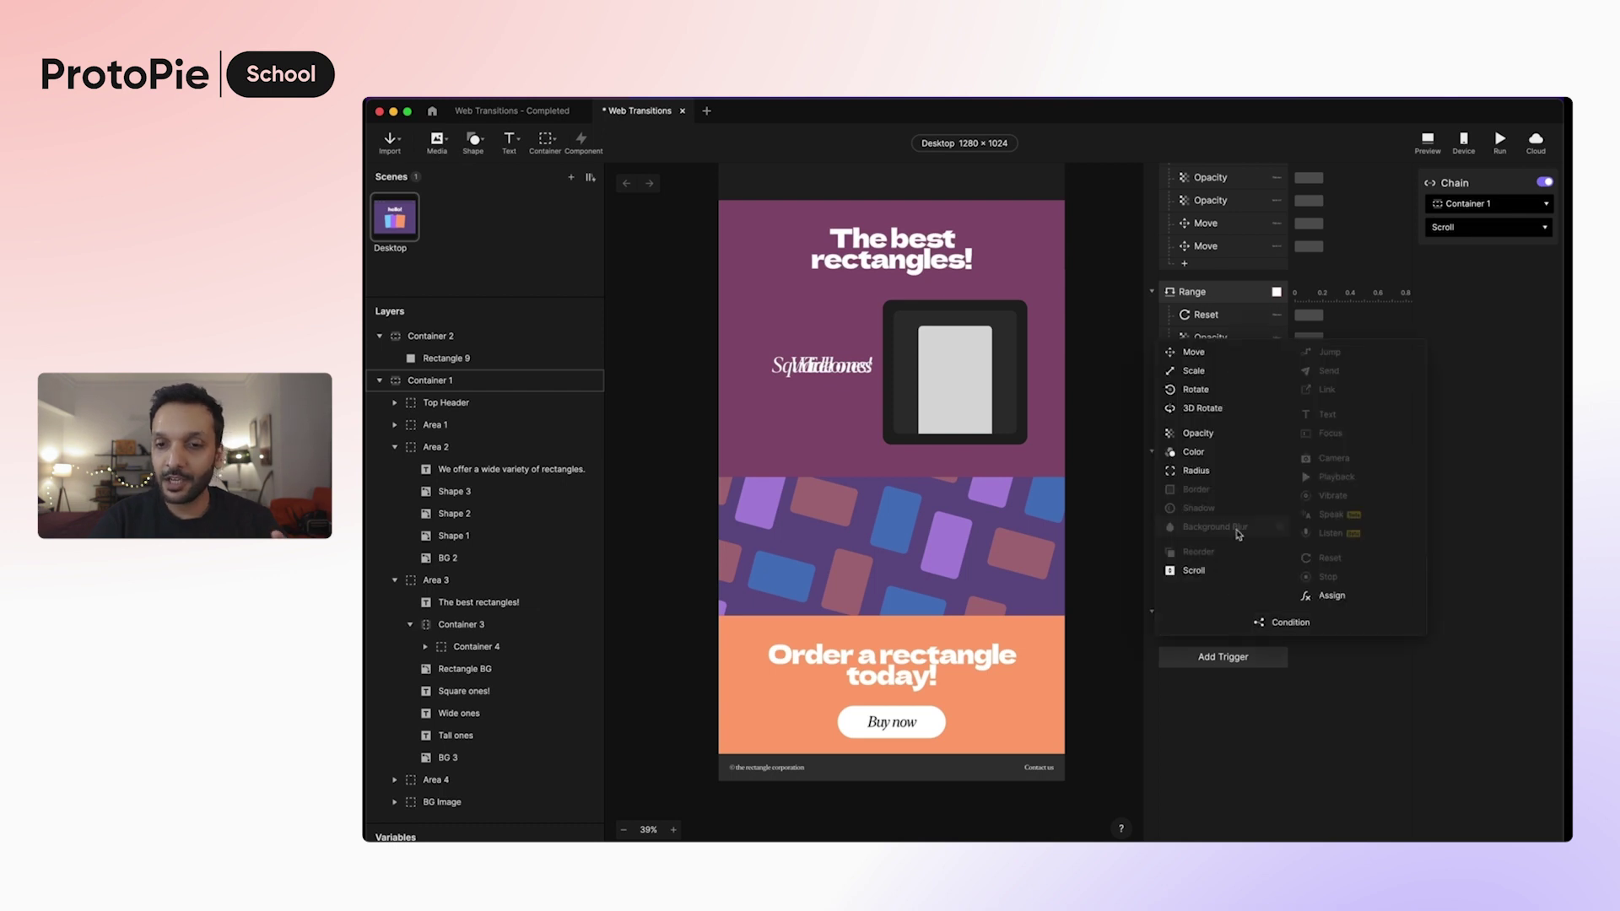
pyautogui.click(1259, 353)
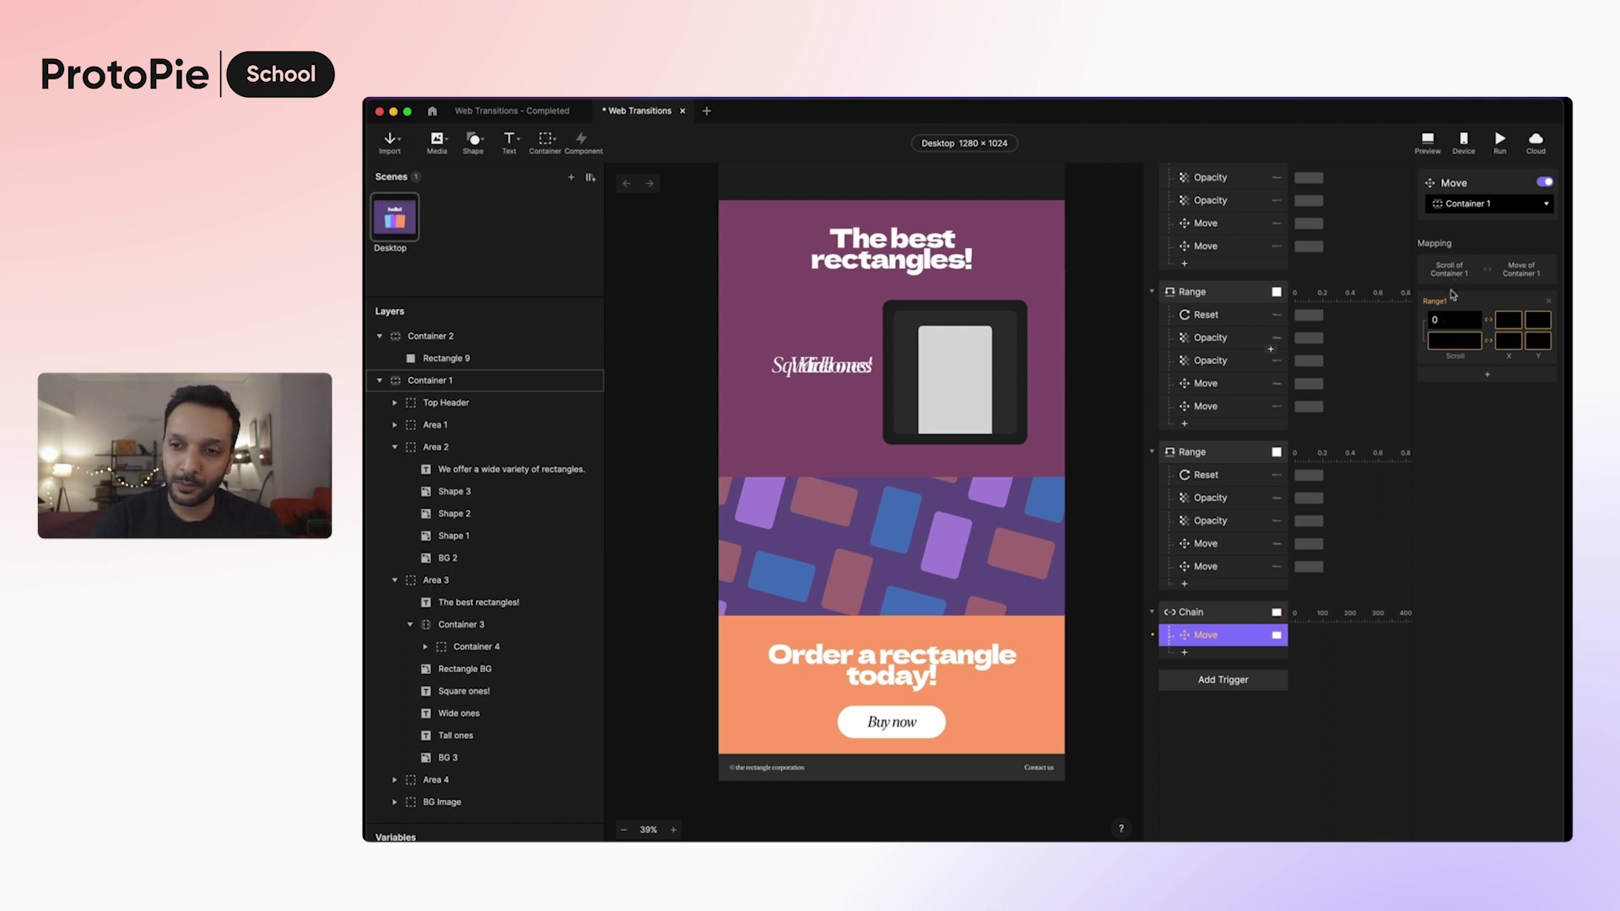
pyautogui.click(1447, 339)
pyautogui.write('4196')
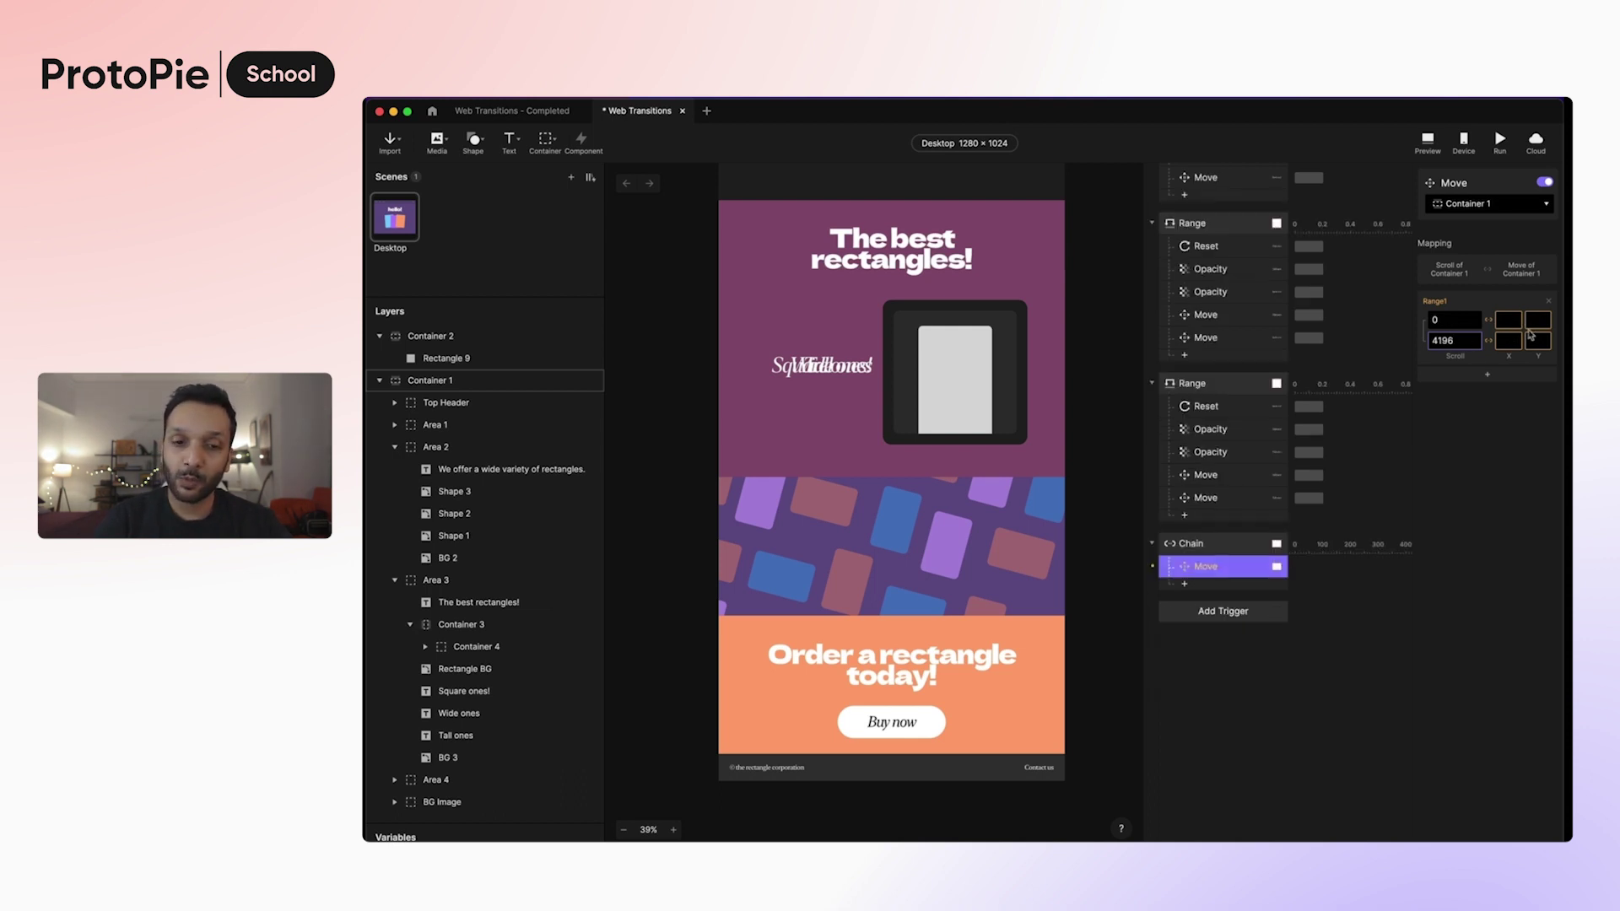
pyautogui.click(1508, 216)
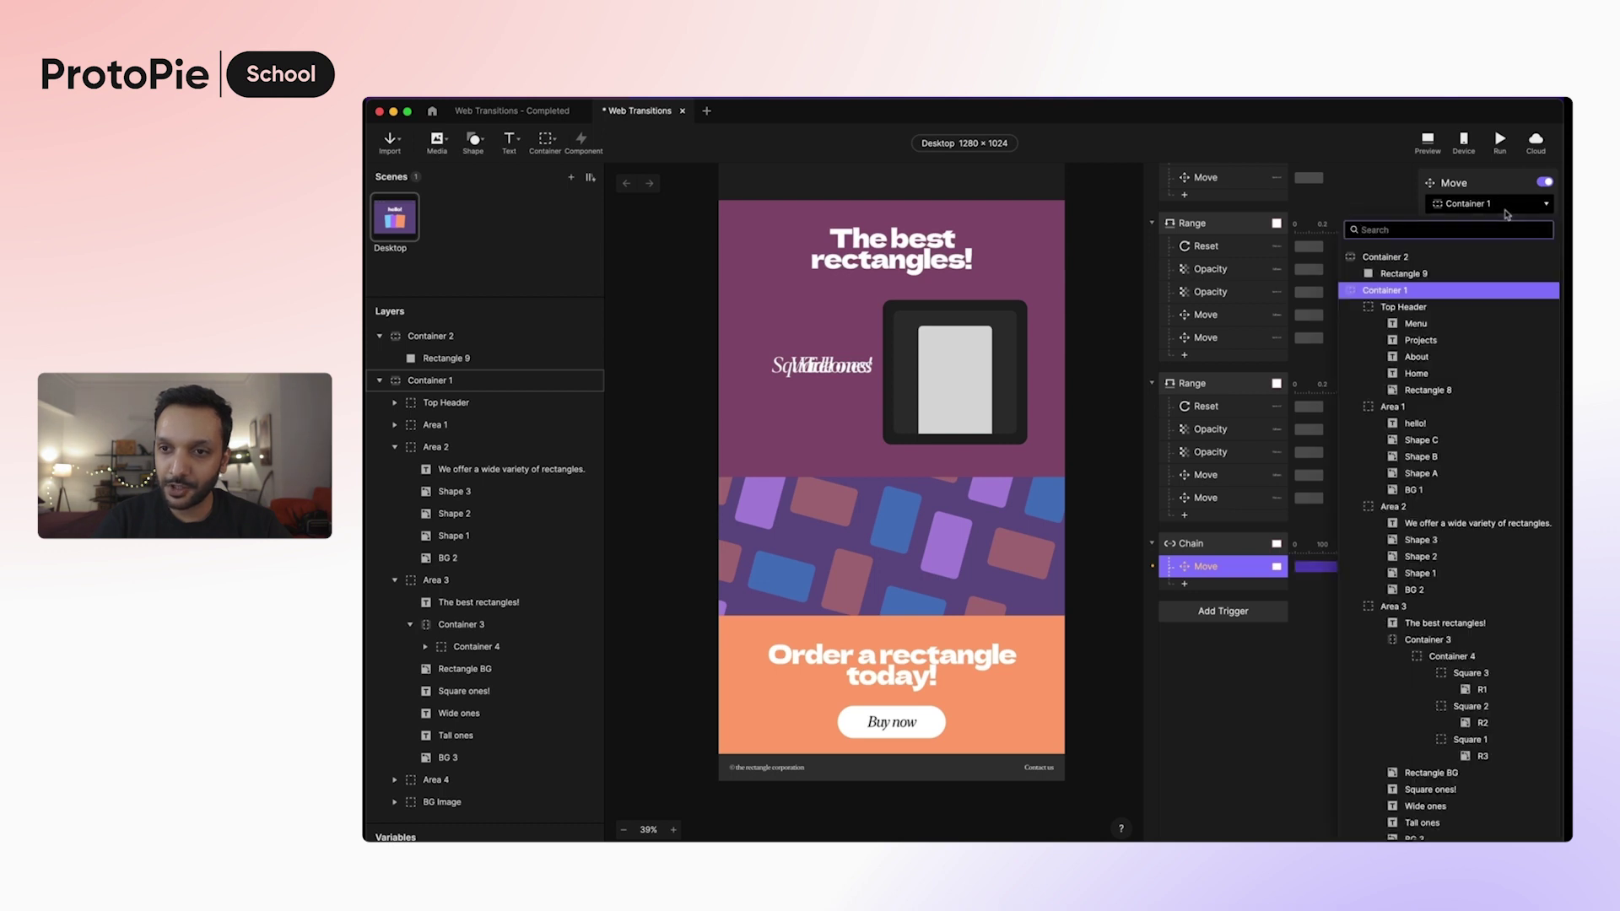
pyautogui.scroll(-3, 1472, 645)
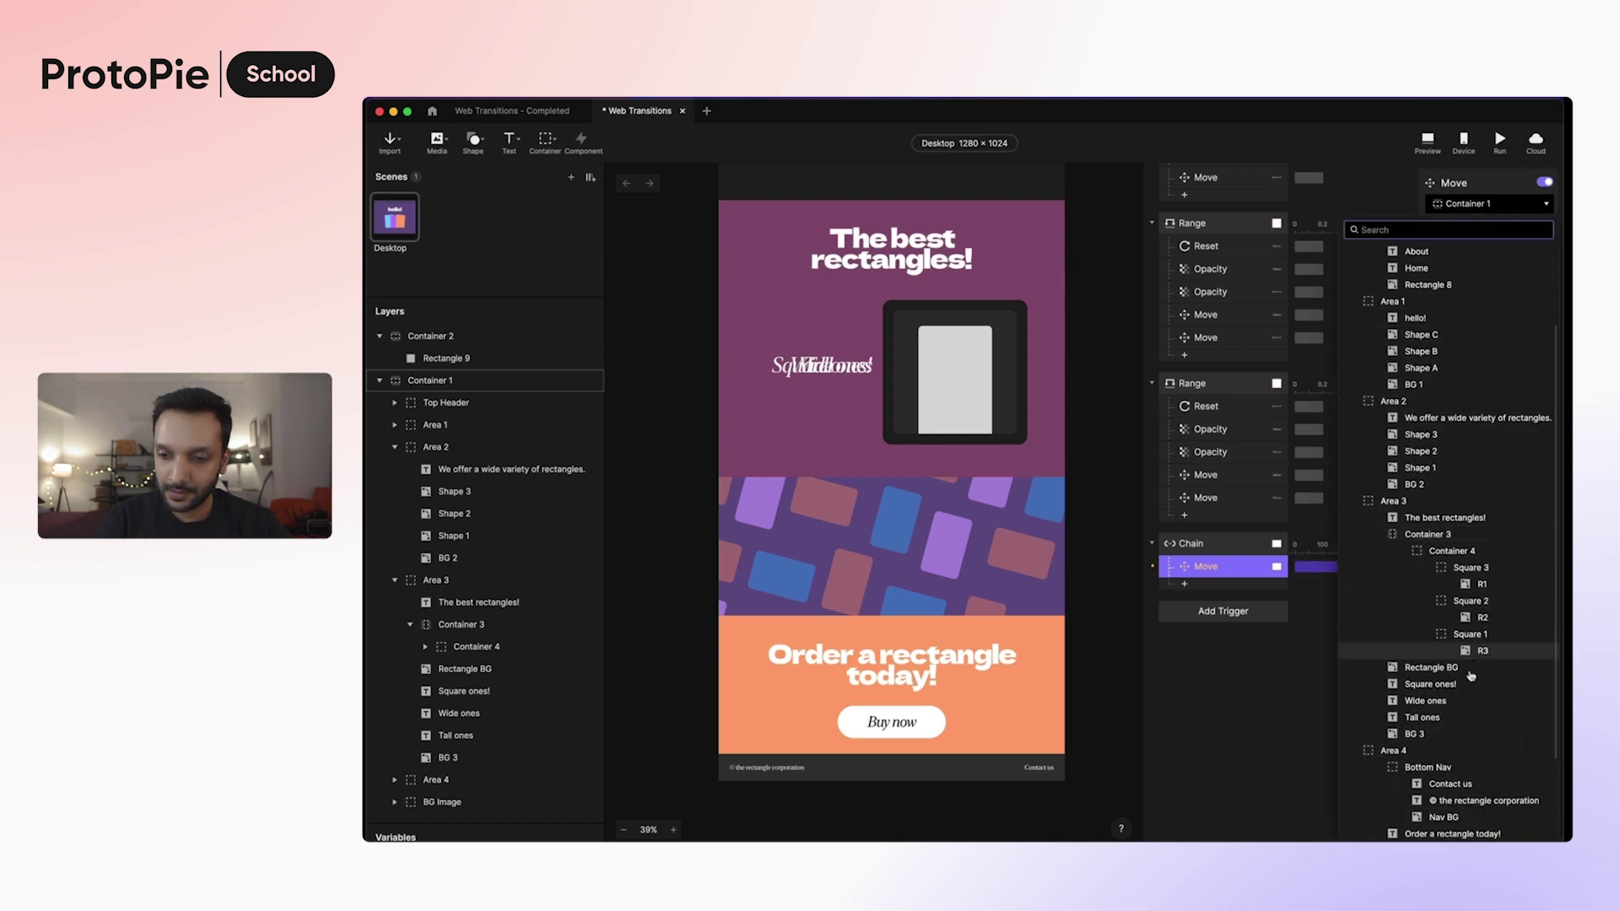
pyautogui.scroll(-2, 1468, 747)
pyautogui.click(1452, 820)
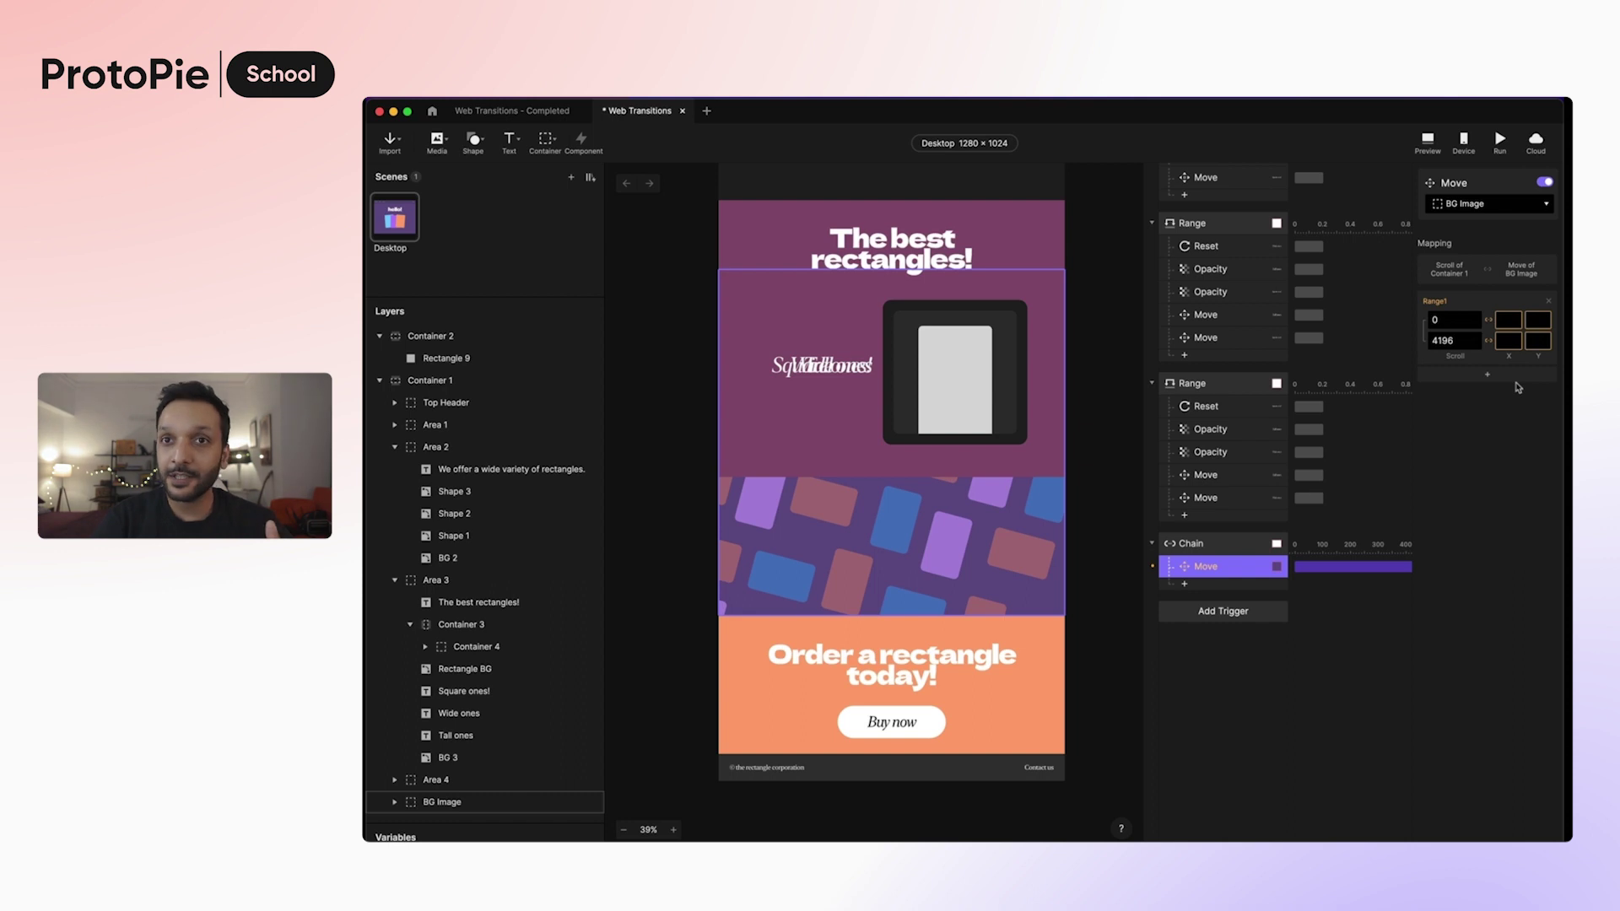
# Inspect BG Image's position, Container 2's properties and Container 1's scroll settings.
pyautogui.click(553, 805)
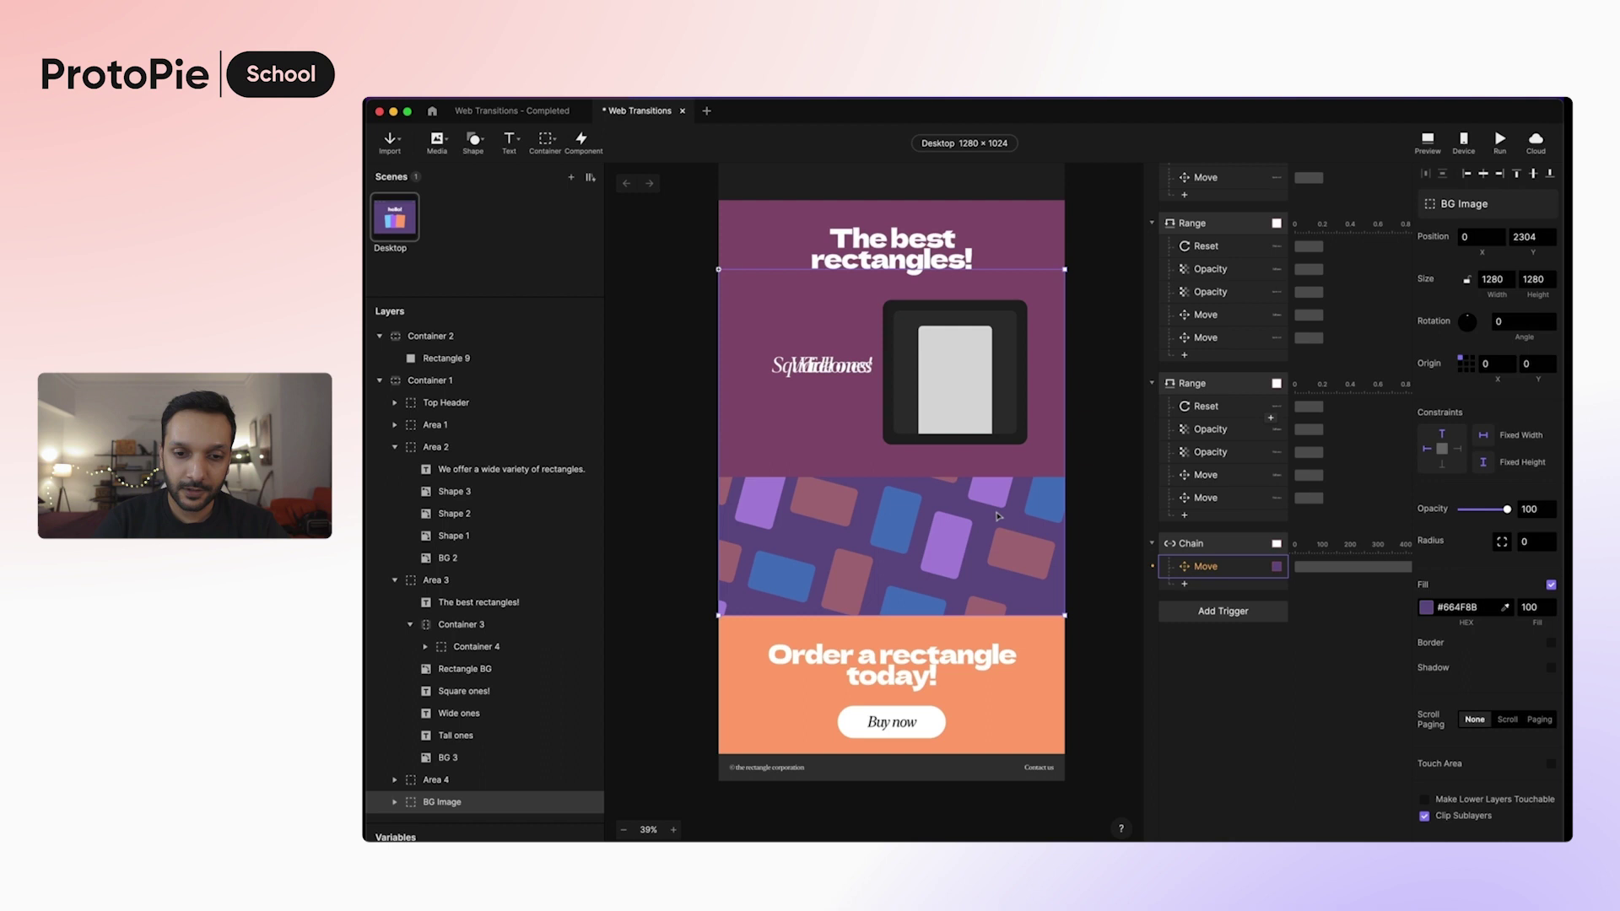
pyautogui.click(508, 340)
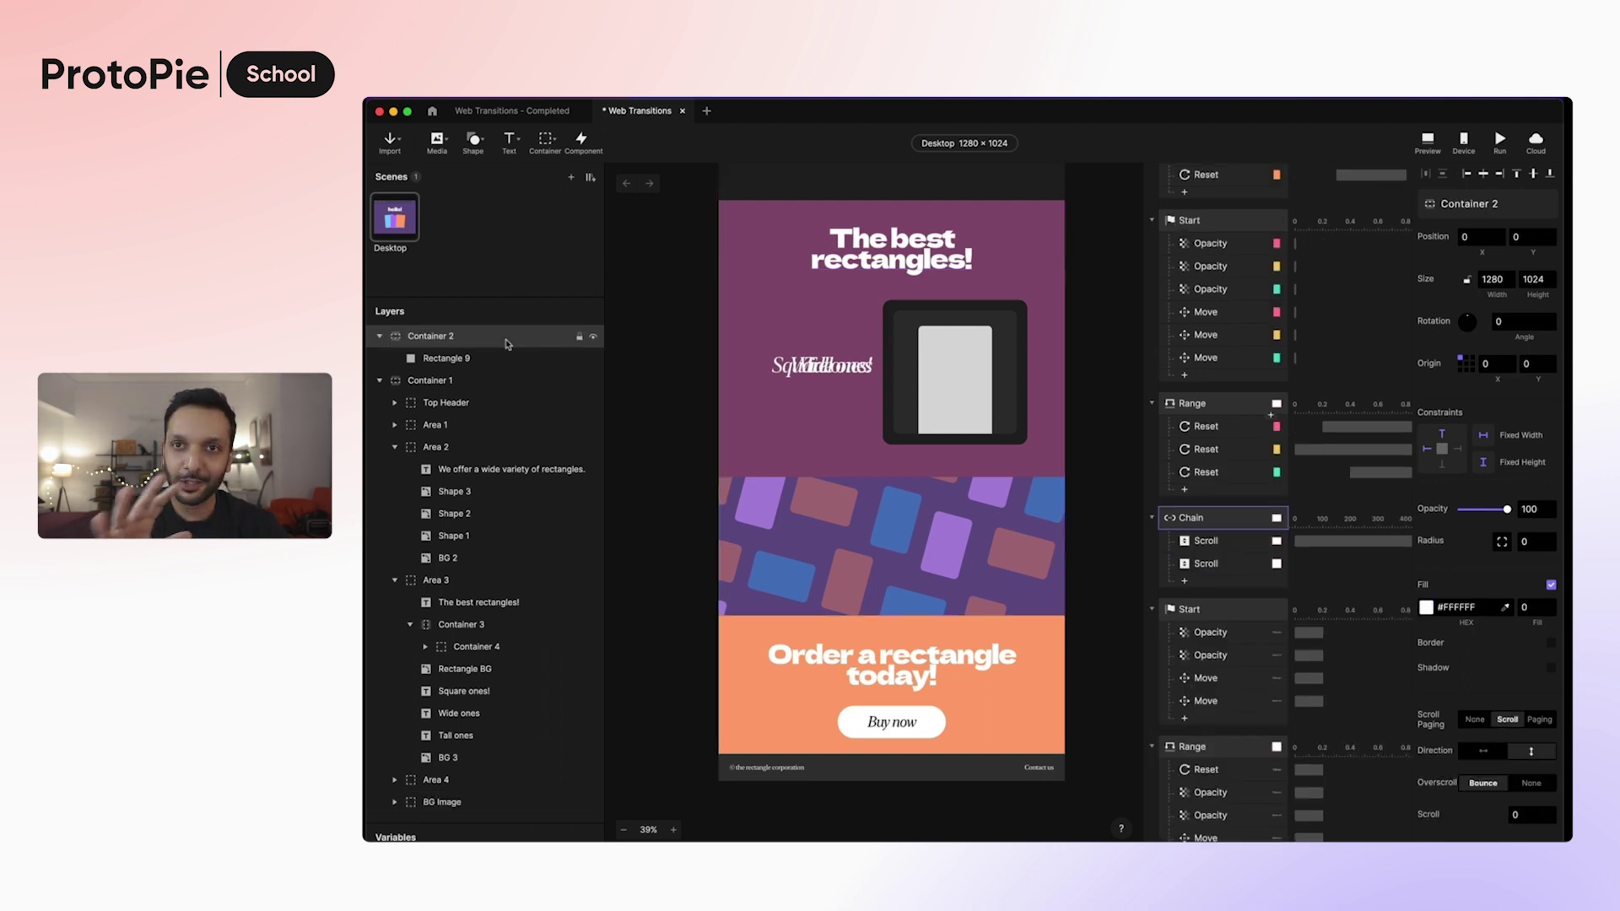
pyautogui.click(440, 806)
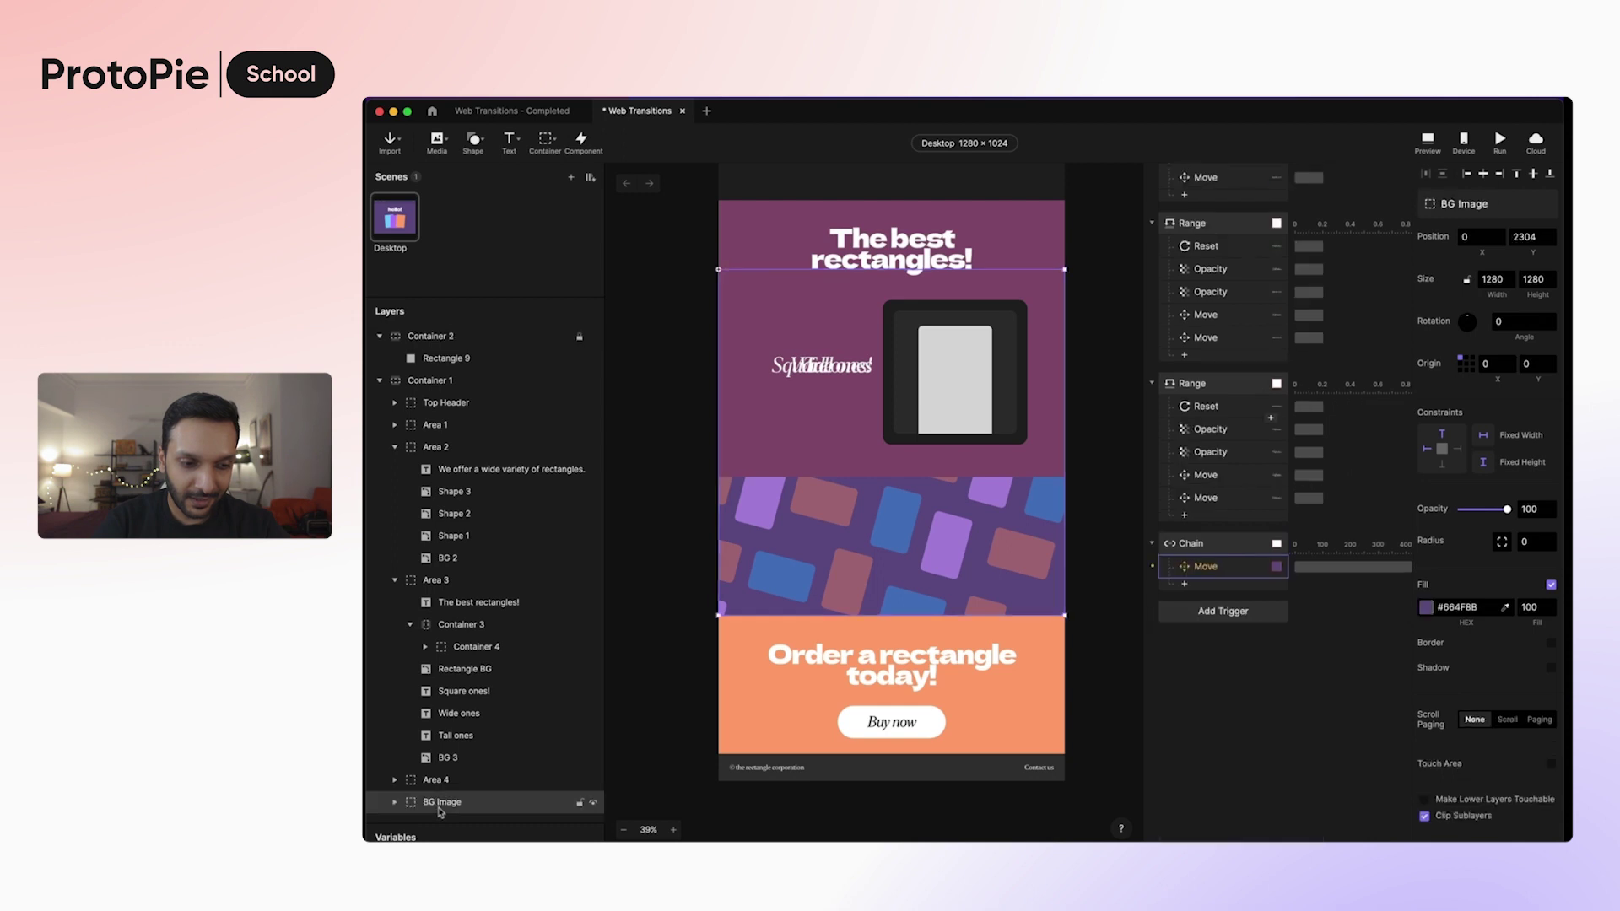
pyautogui.click(922, 530)
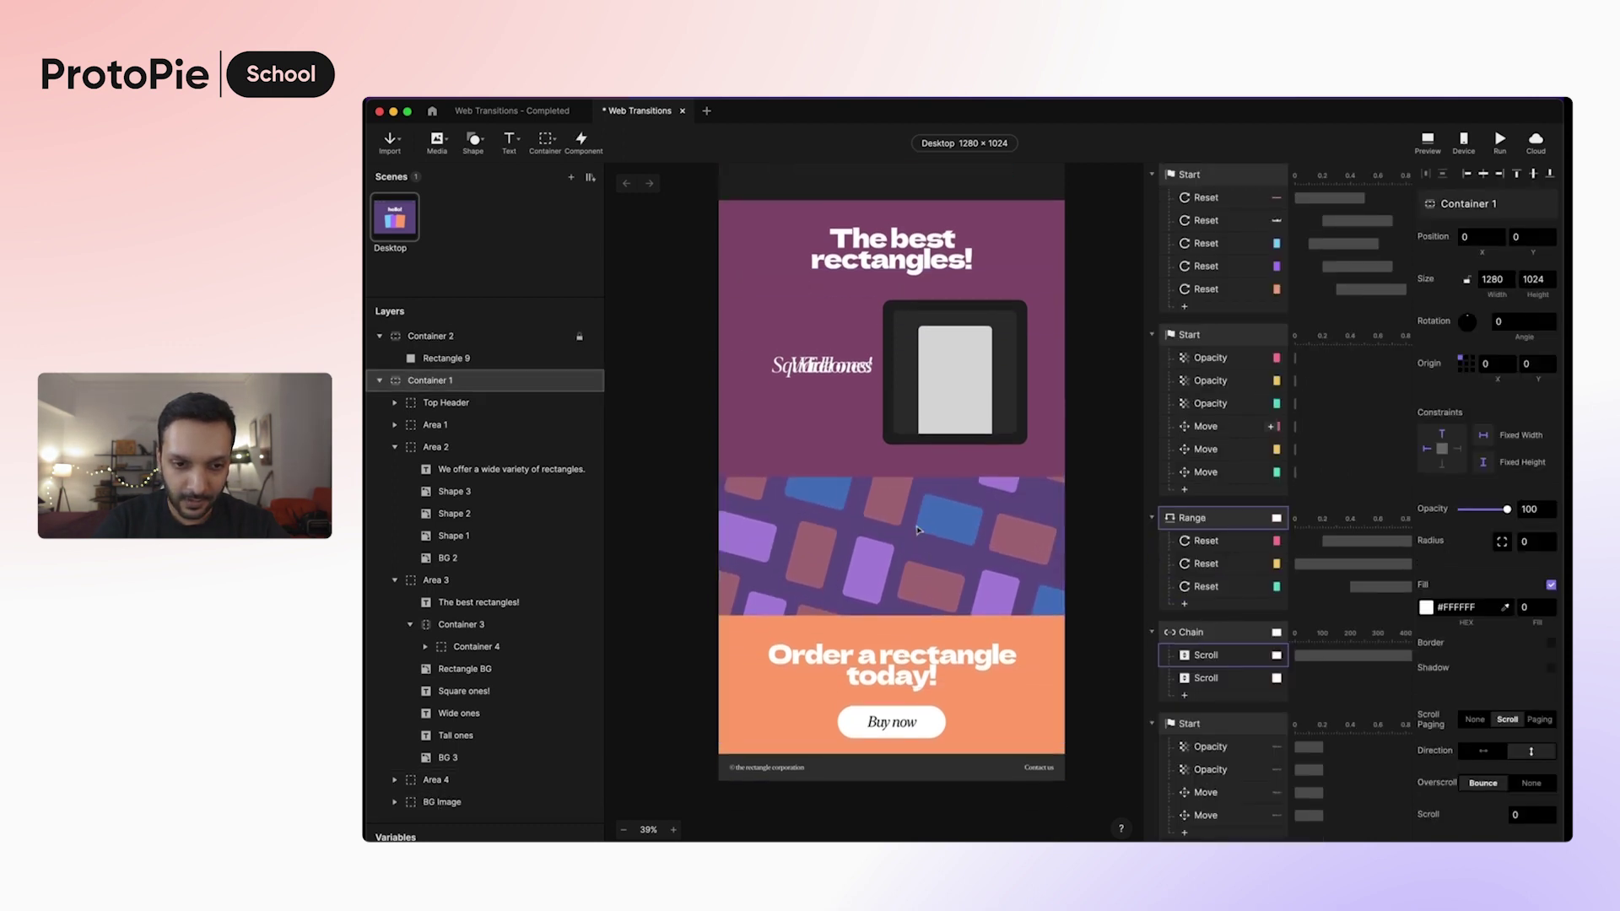
# Drag BG Image down on the canvas until its Position Y reads 3072.
pyautogui.click(493, 802)
pyautogui.moveTo(801, 530); pyautogui.dragTo(799, 608)
pyautogui.press('Escape')
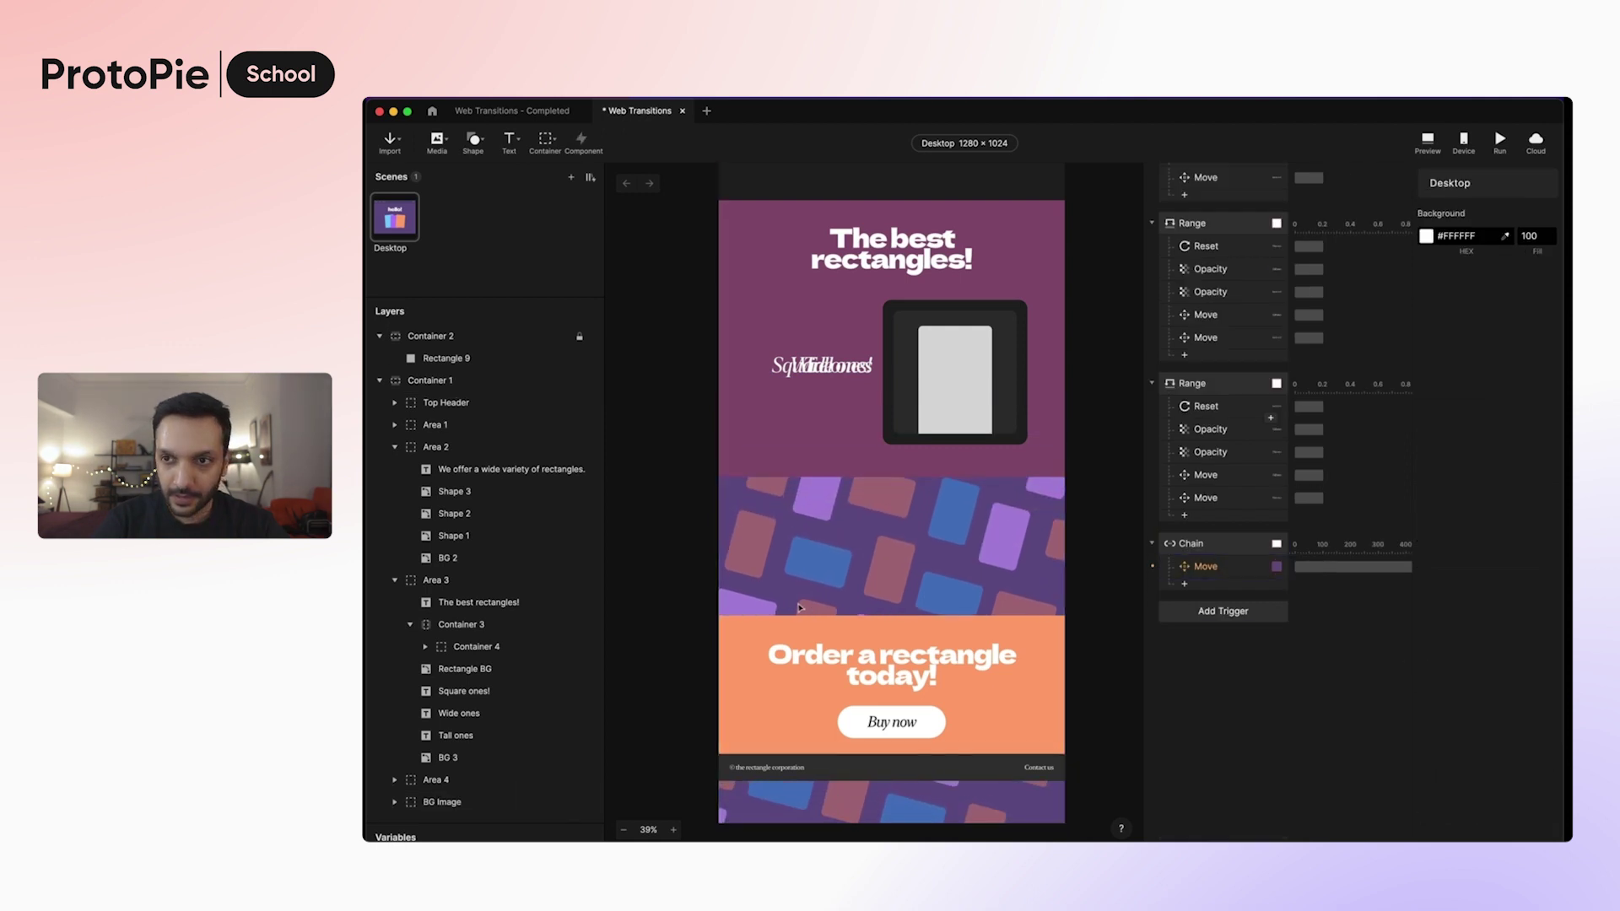
pyautogui.click(489, 801)
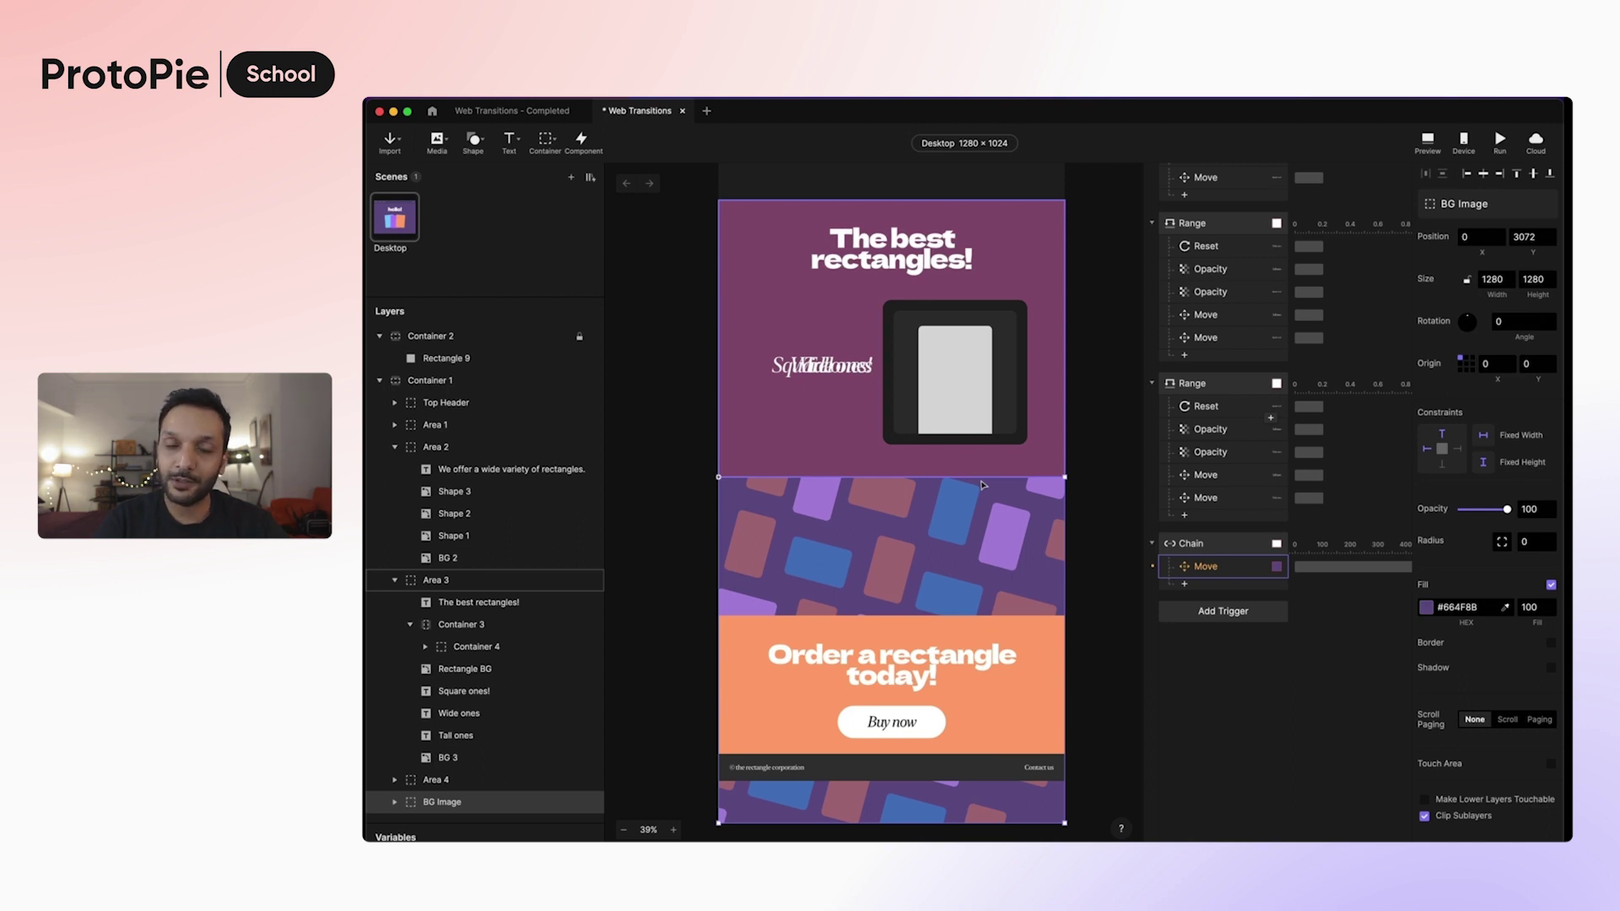
# Map the Move response's Y values from 2304 to 3072.
pyautogui.click(1205, 566)
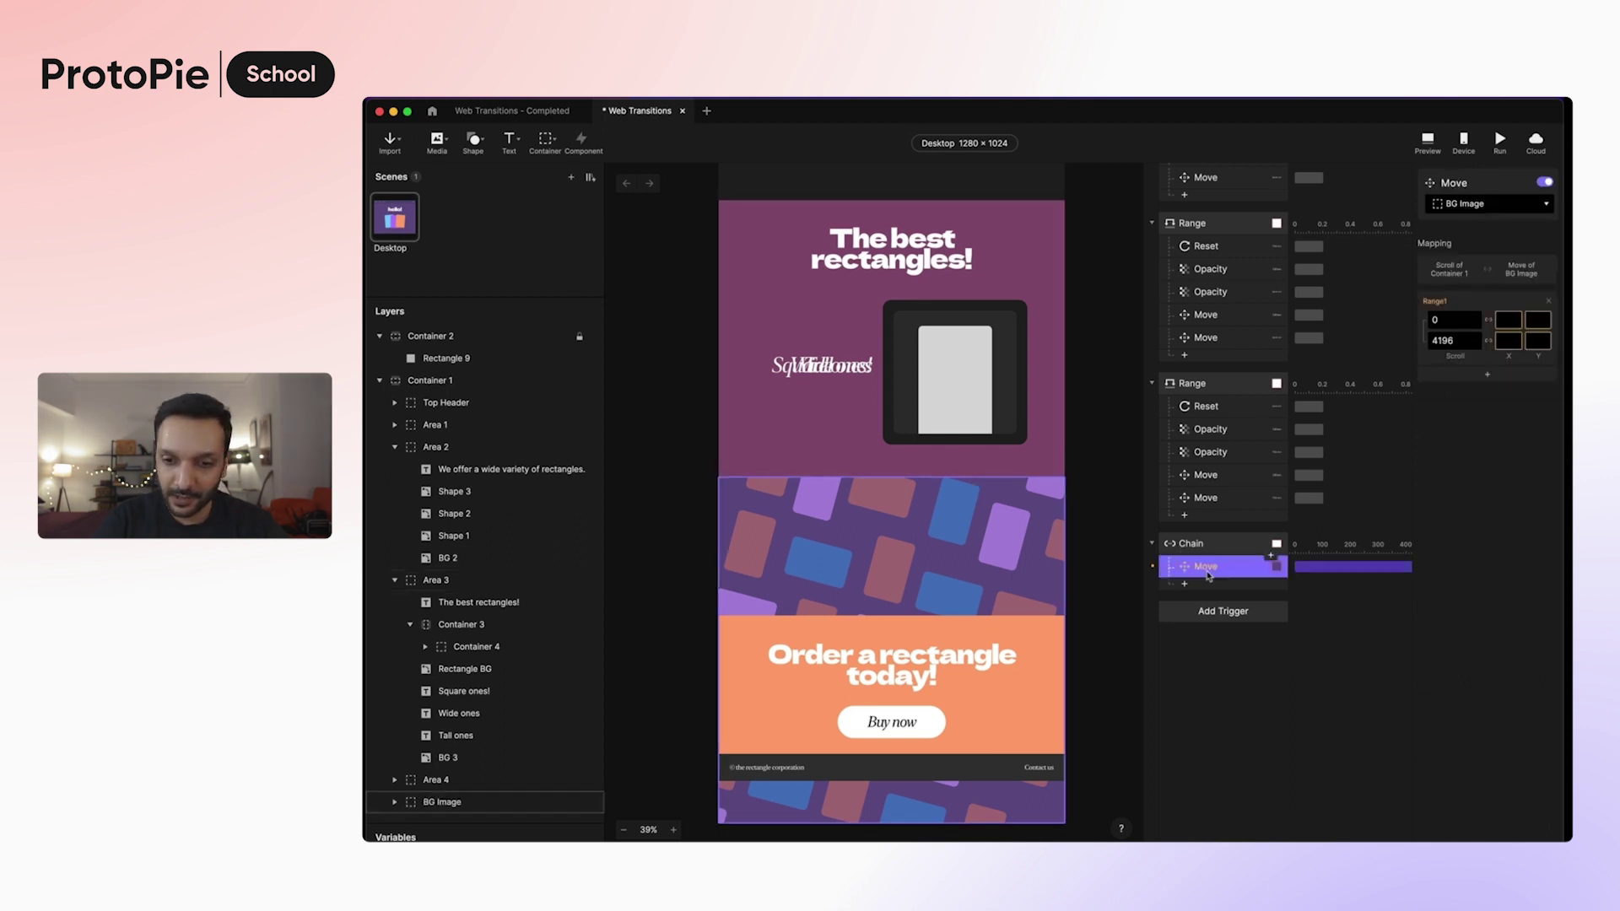
pyautogui.click(1539, 321)
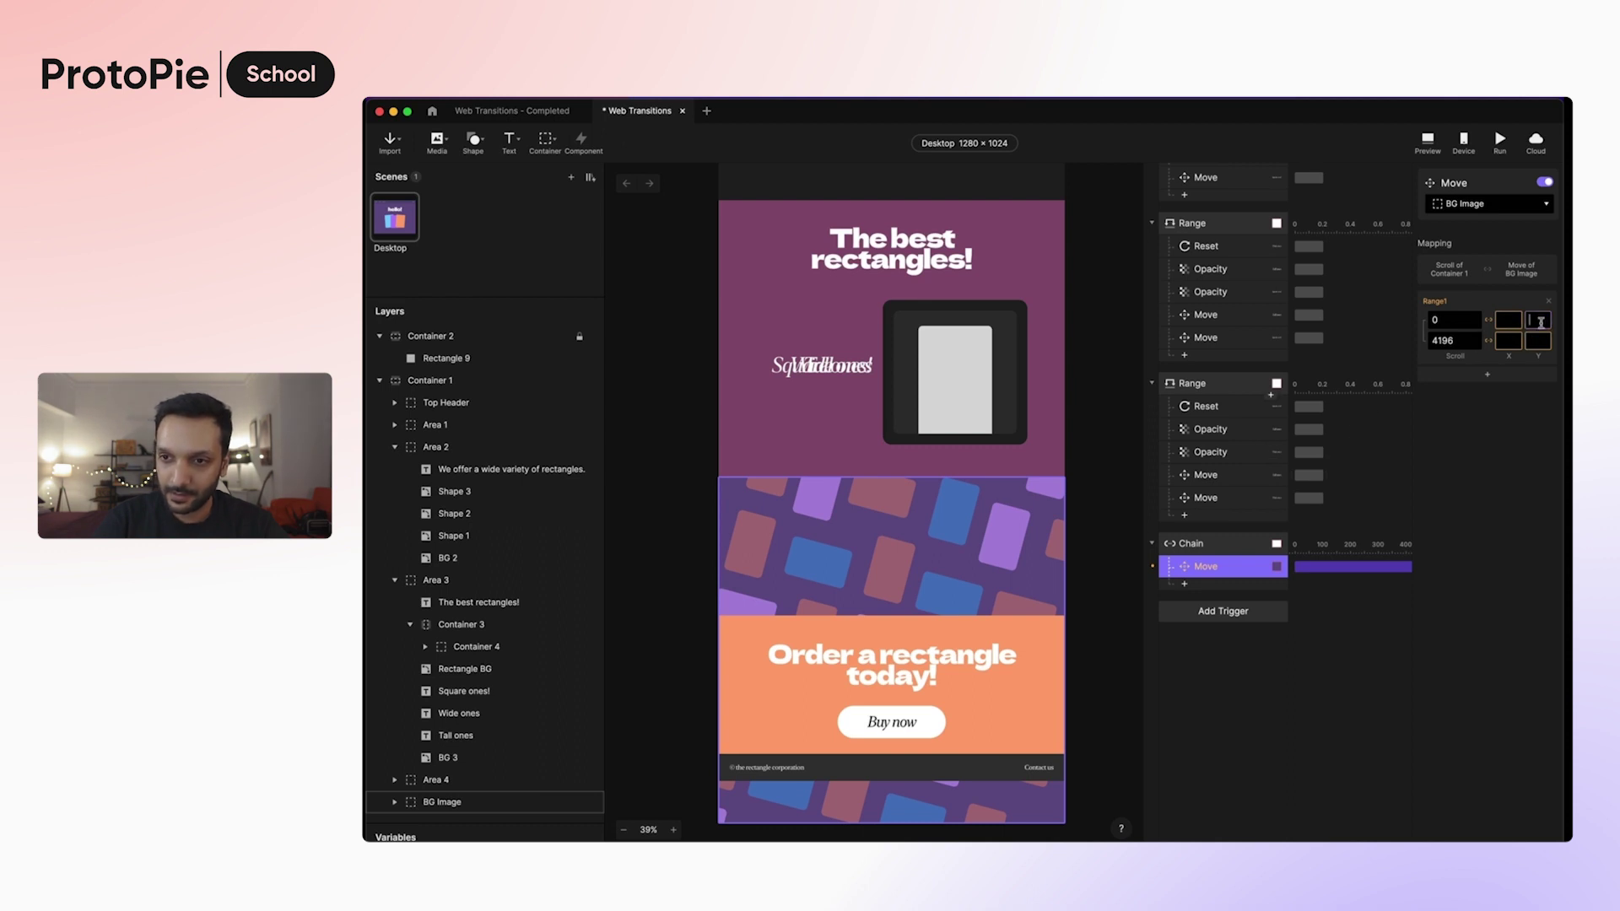
pyautogui.write('2304')
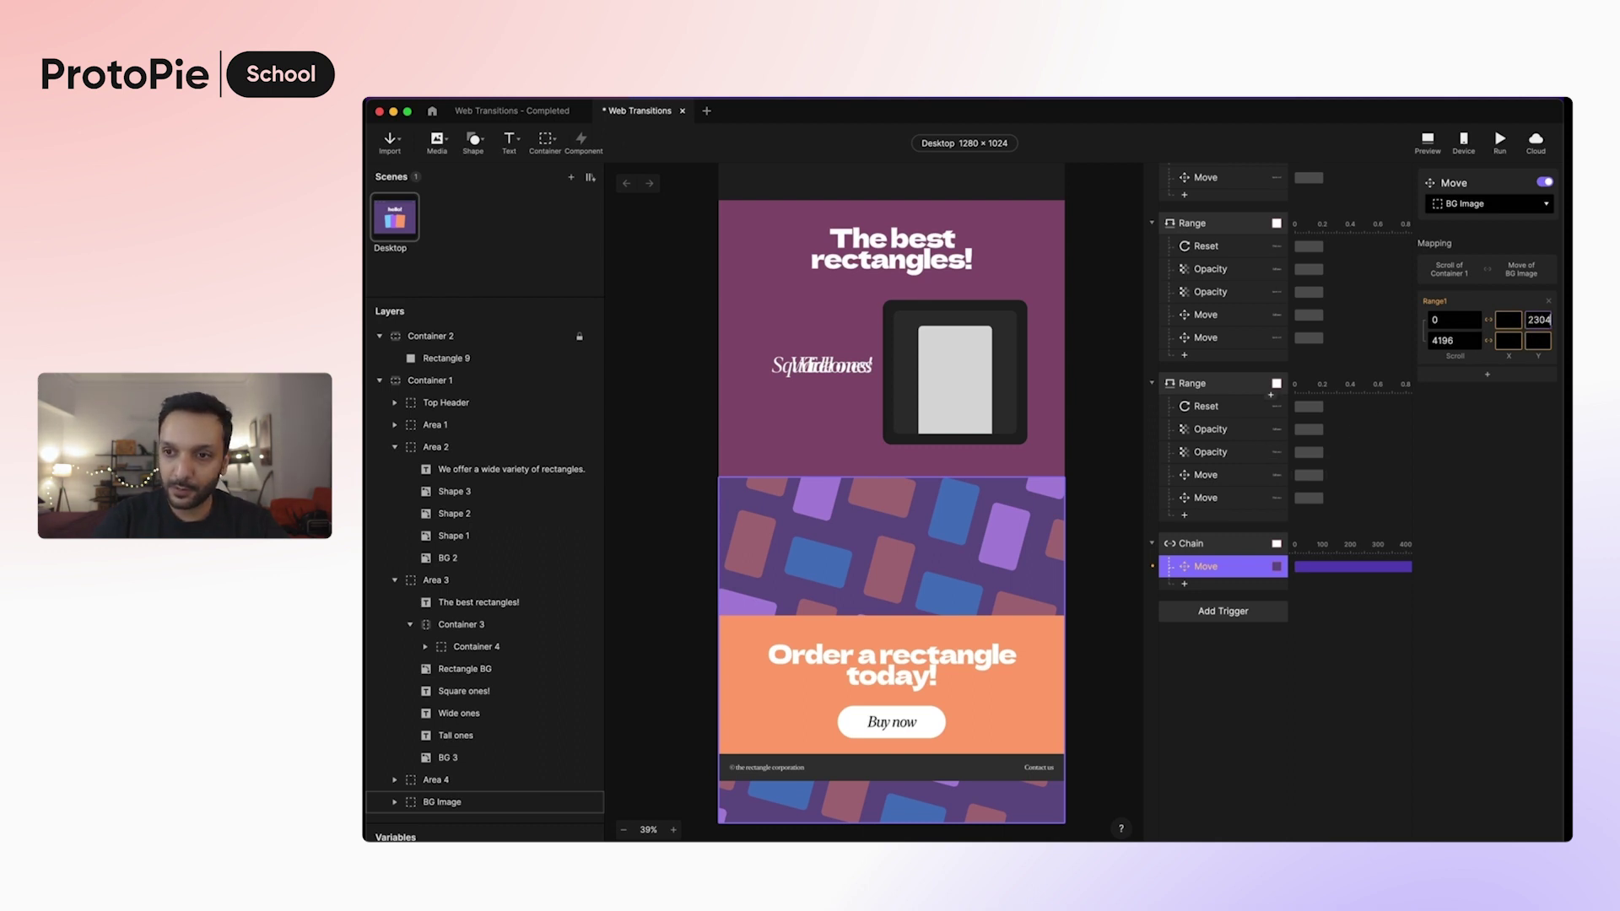
pyautogui.click(1539, 340)
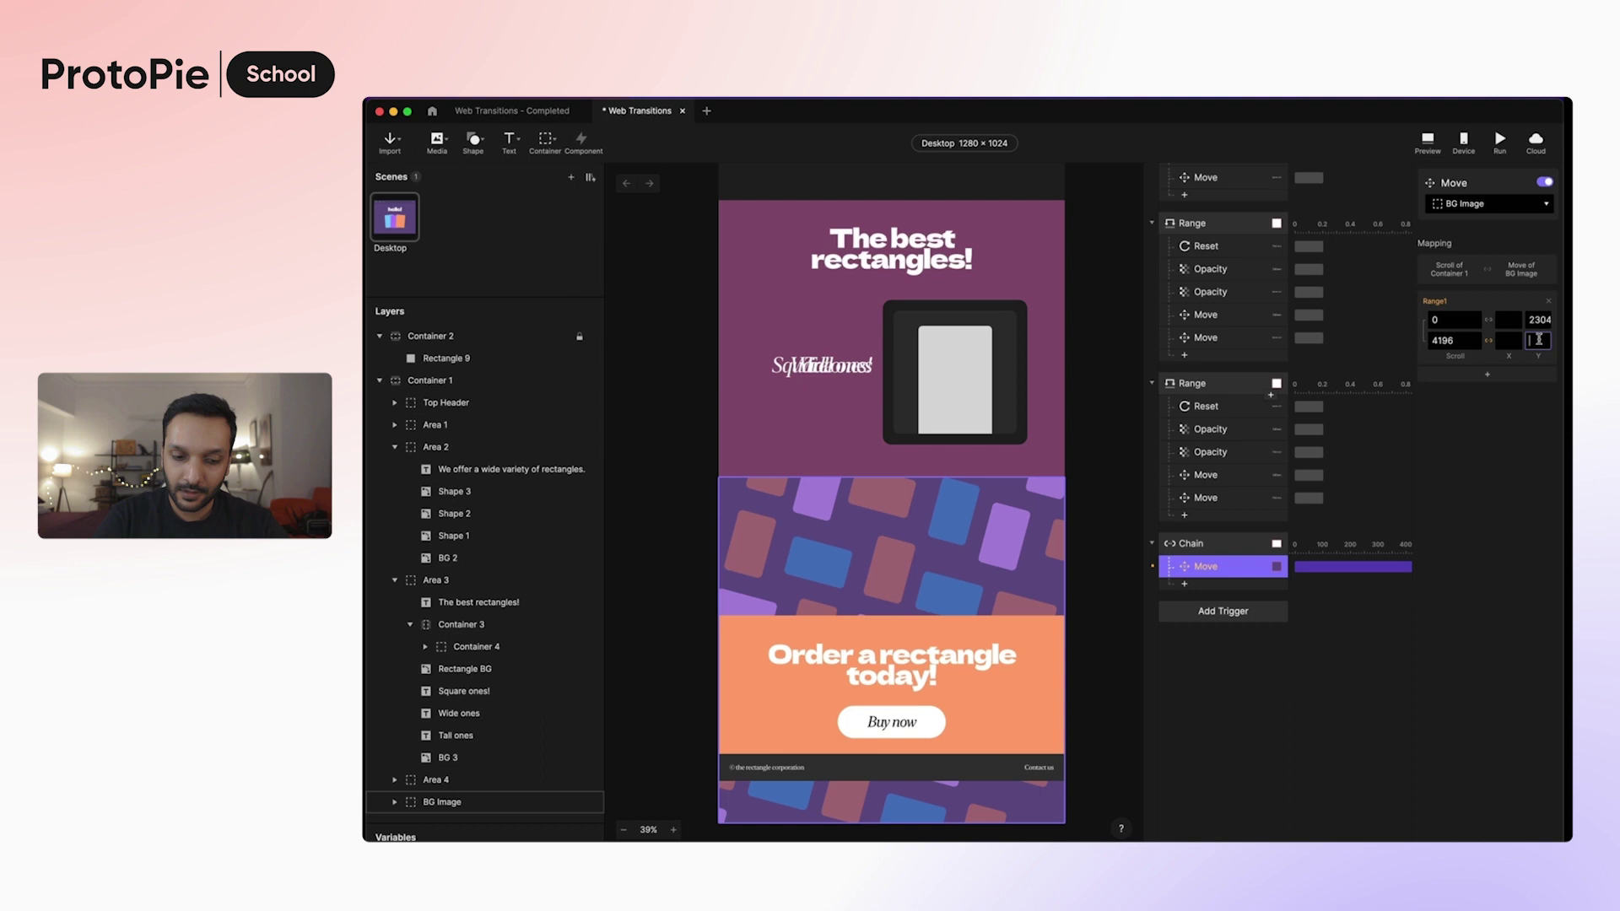
pyautogui.write('3072')
pyautogui.press('Return')
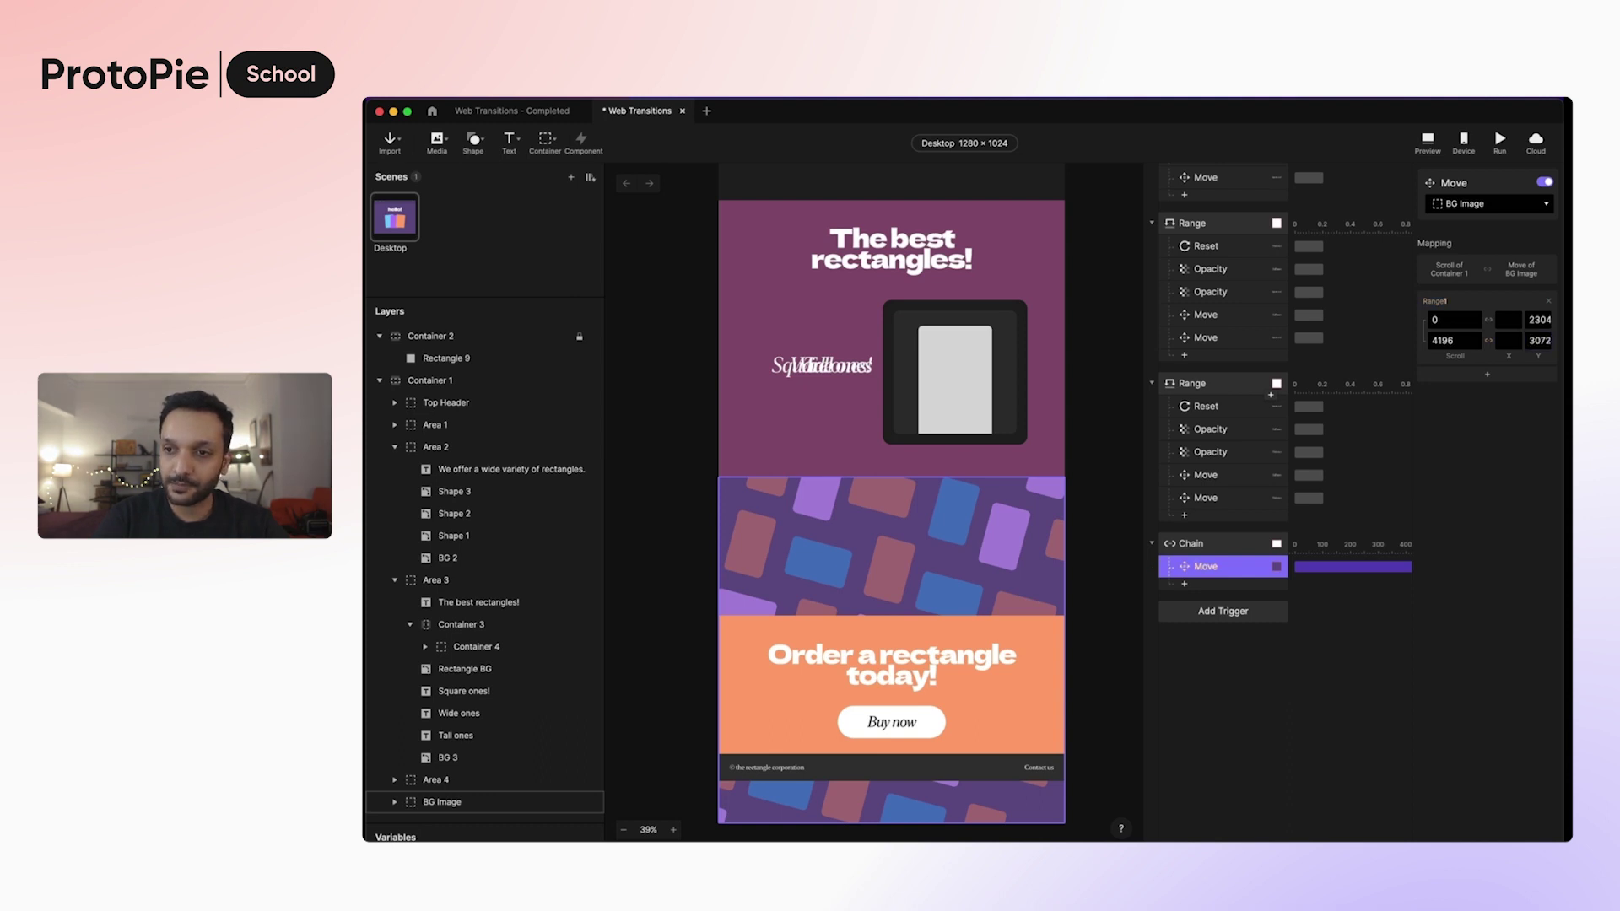
# Set the Range1 Scroll start to 2048.
pyautogui.click(1429, 319)
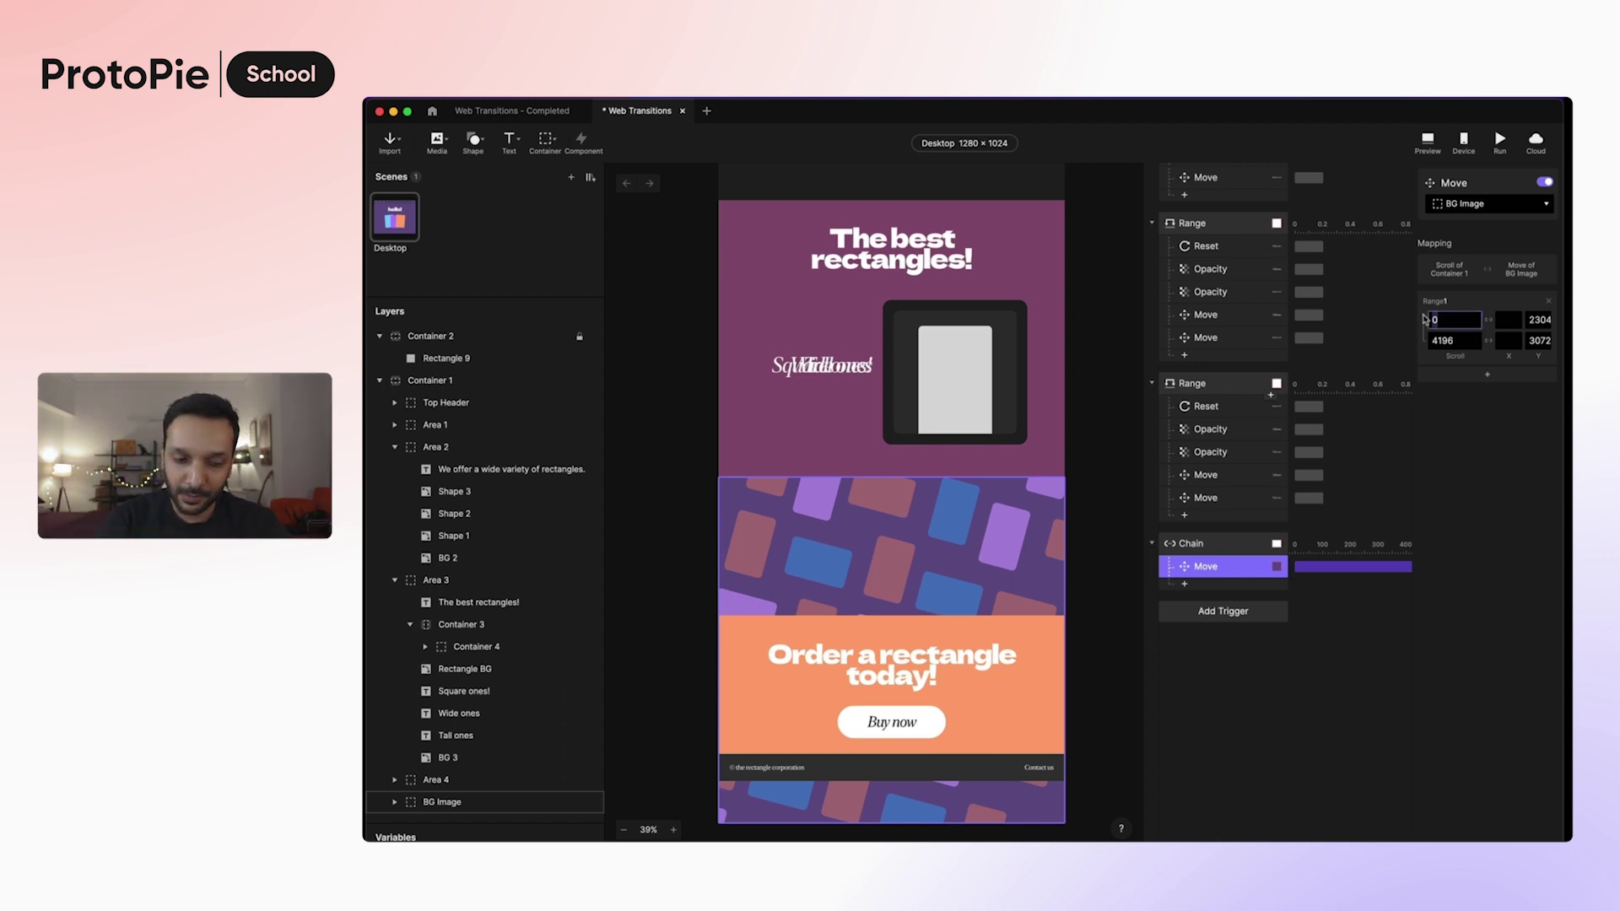
pyautogui.write('2048')
pyautogui.press('Return')
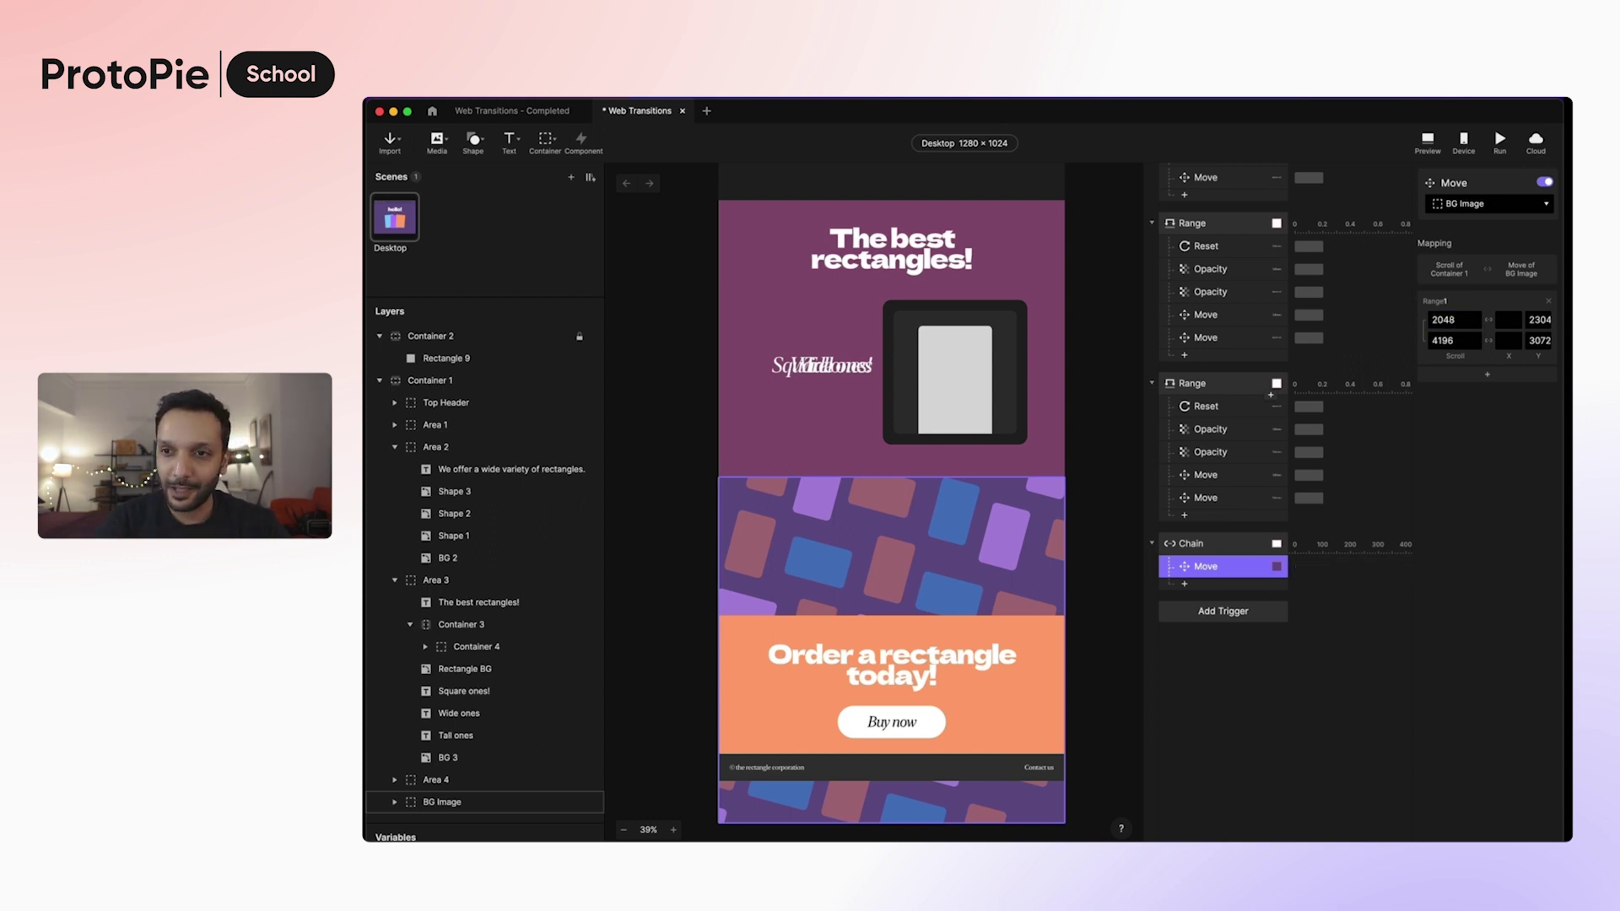
# Preview the prototype and scroll down to the 'Order a rectangle today!' section to check the pattern.
pyautogui.click(1426, 142)
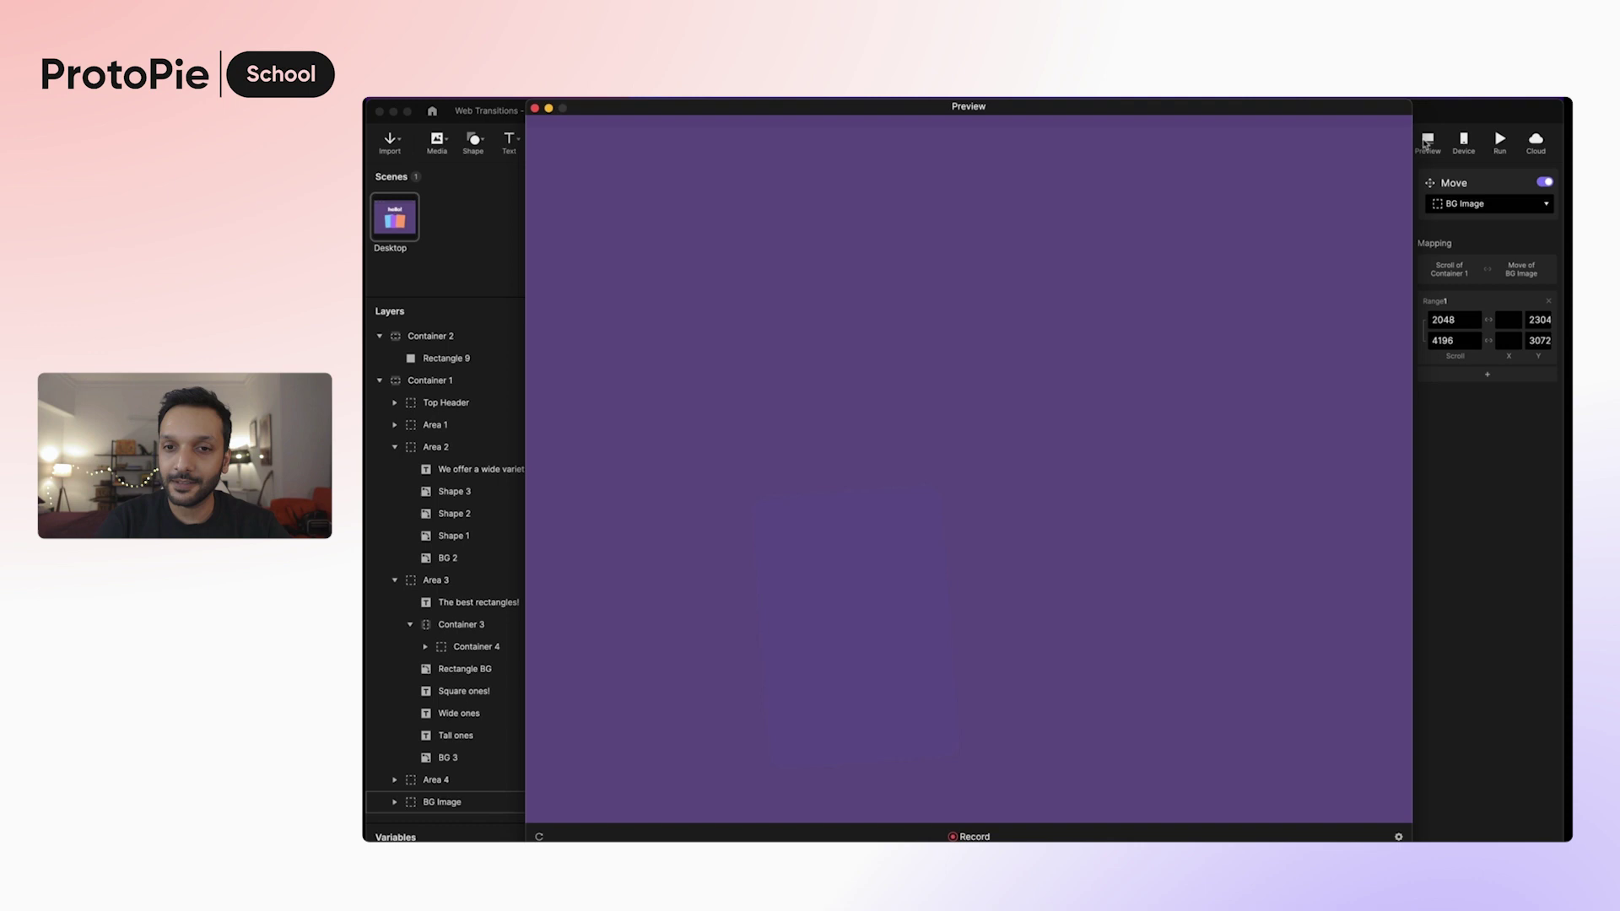
pyautogui.scroll(-4, 1215, 622)
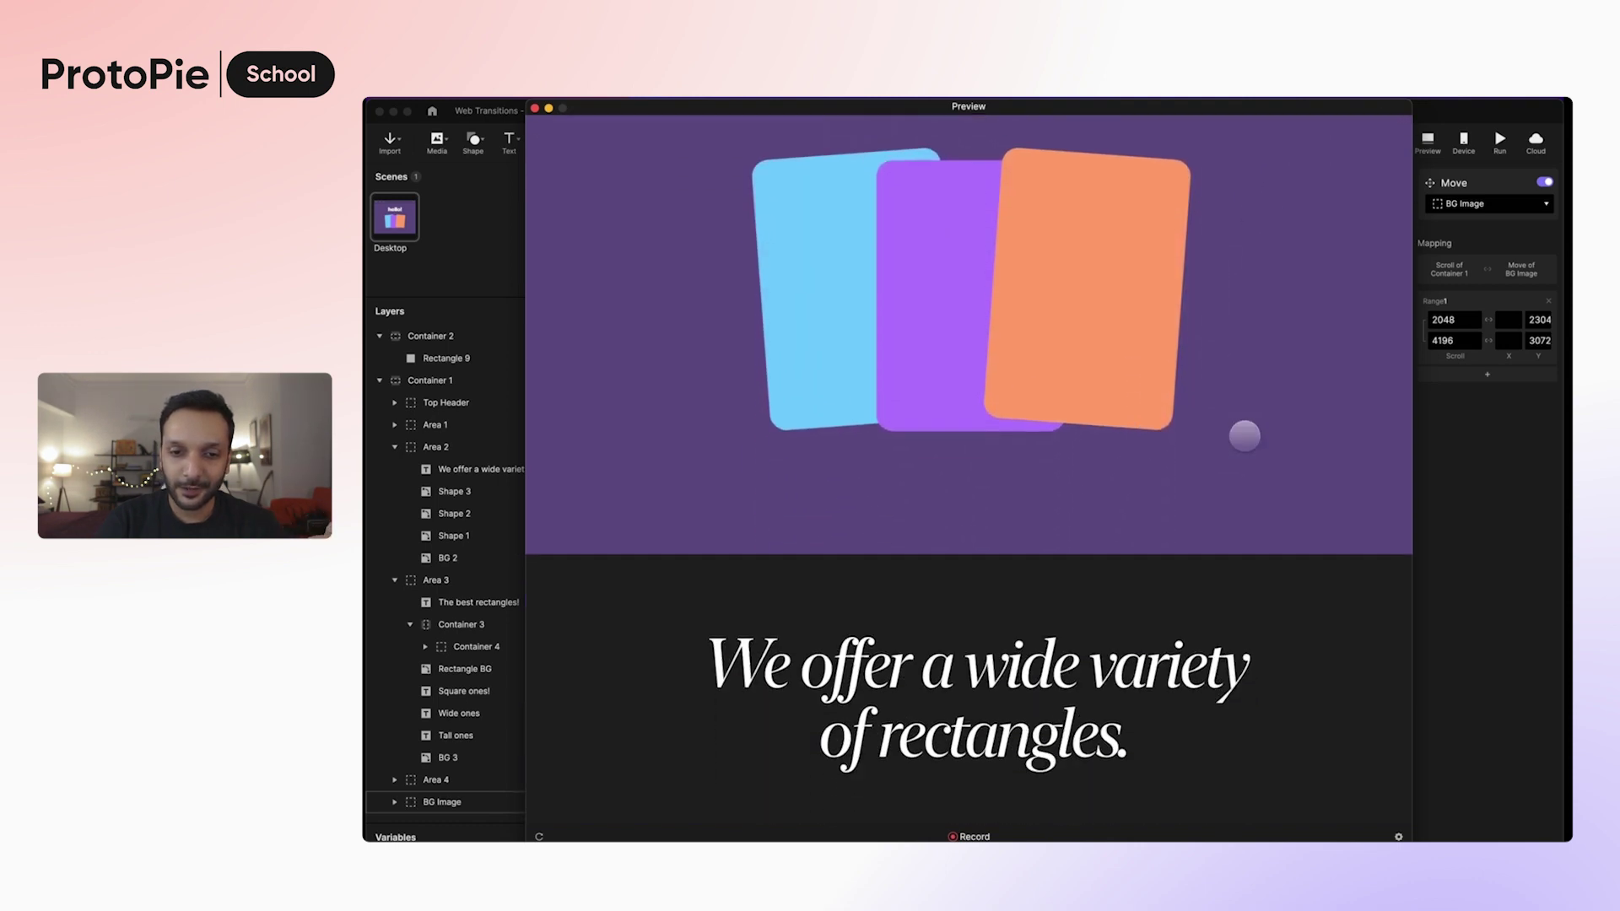
pyautogui.scroll(-10, 1244, 436)
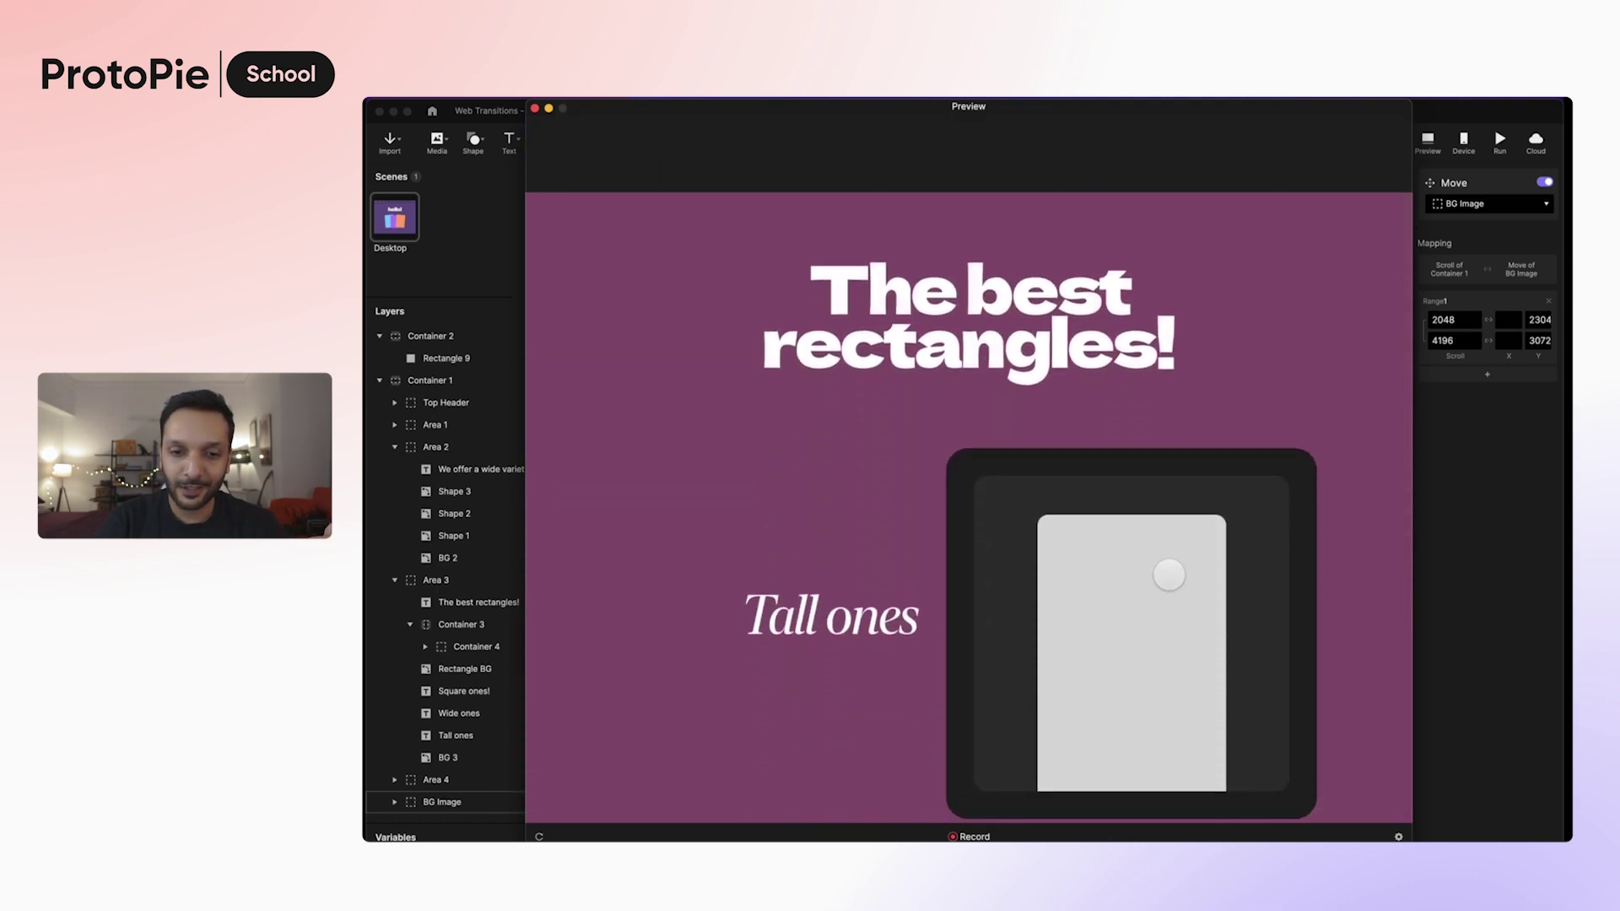
pyautogui.scroll(-10, 1168, 575)
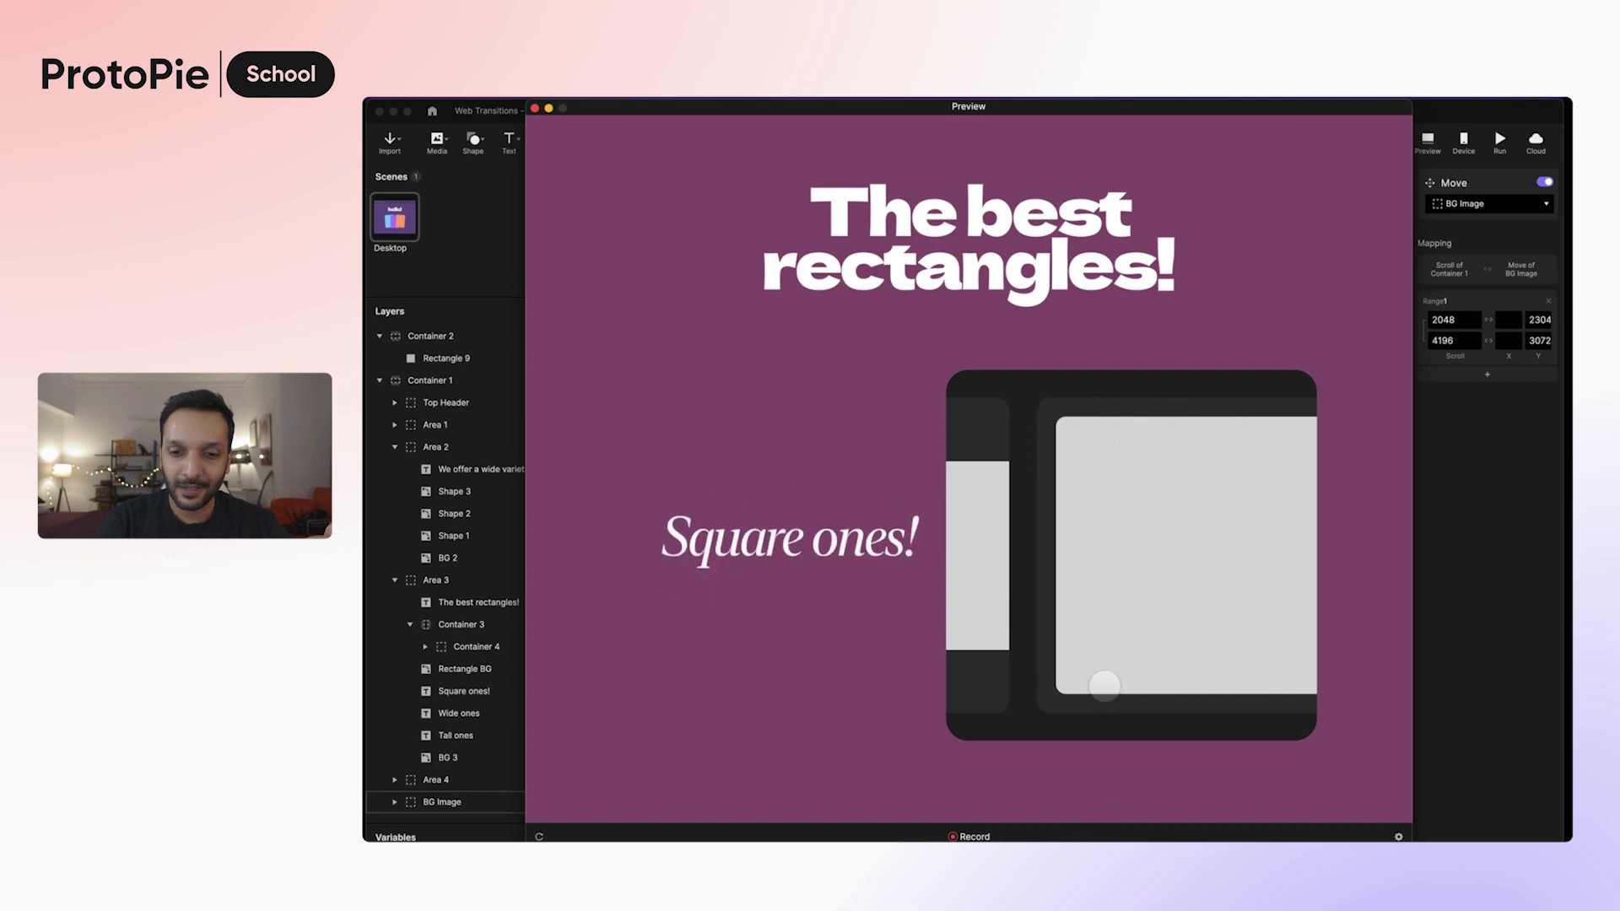
pyautogui.scroll(-10, 1105, 686)
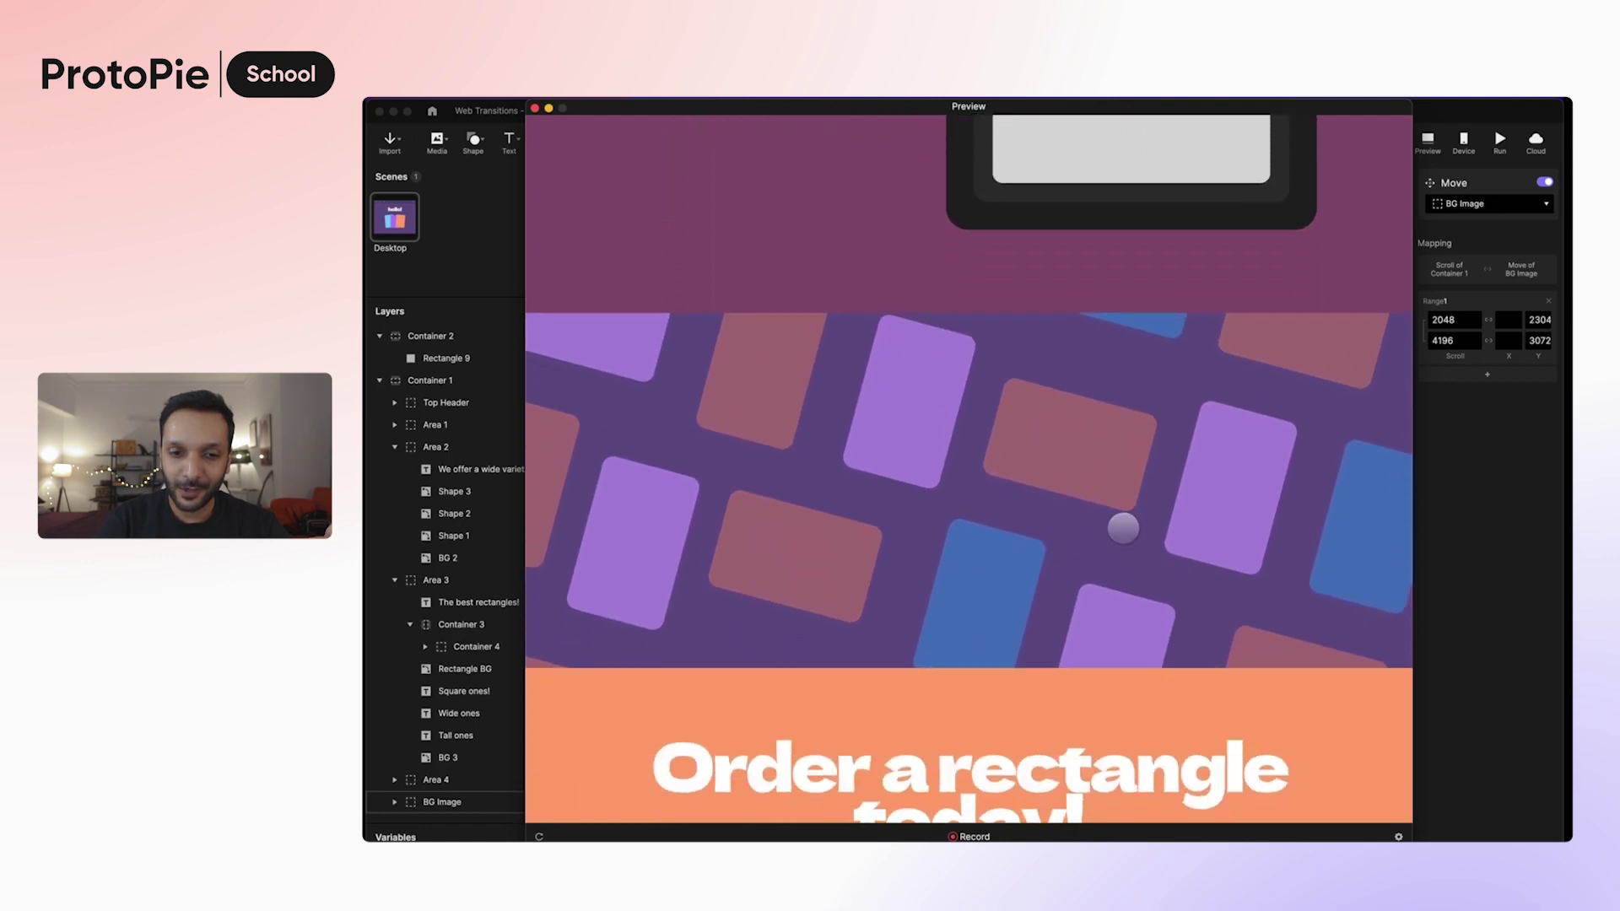
pyautogui.scroll(-3, 1123, 528)
pyautogui.scroll(8, 1131, 448)
pyautogui.scroll(-8, 1121, 731)
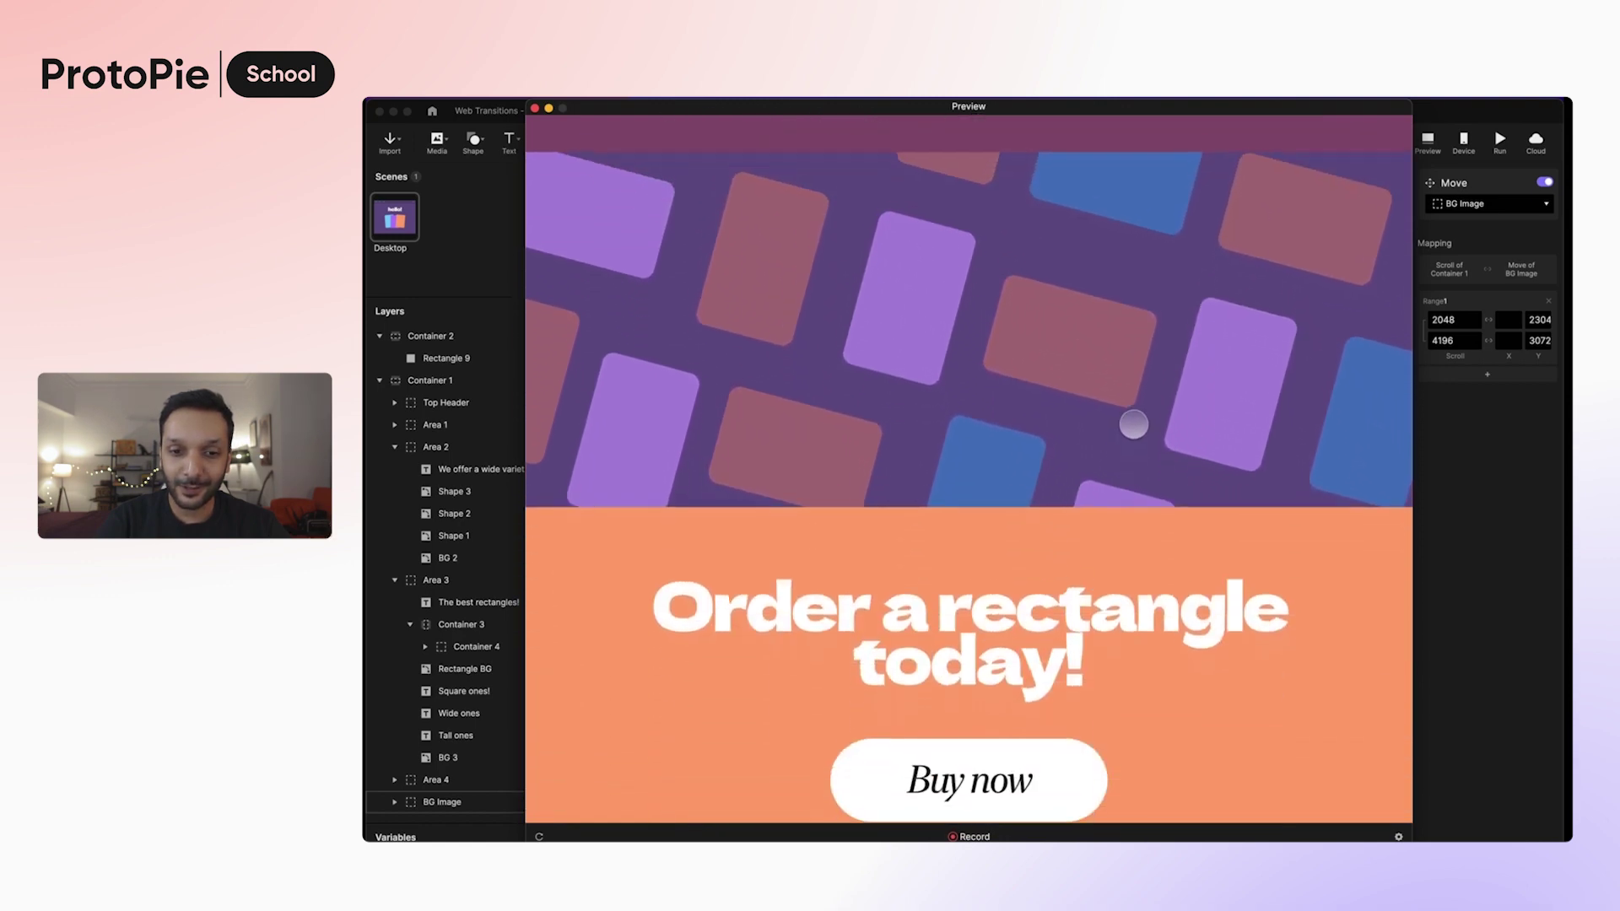
pyautogui.scroll(6, 1125, 591)
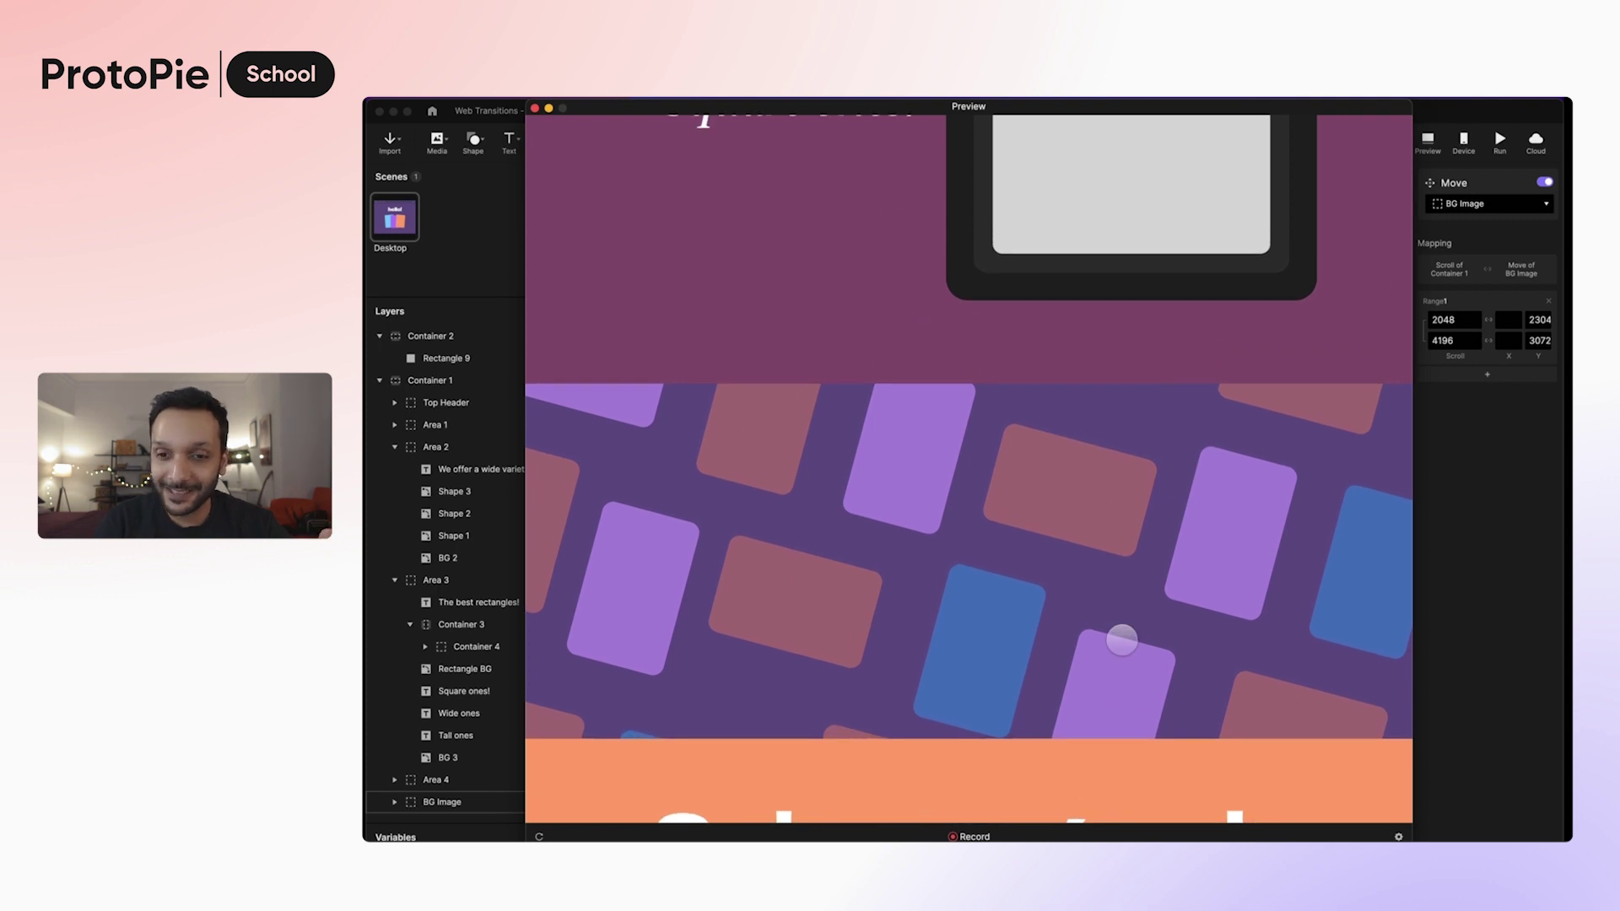
pyautogui.scroll(-4, 1122, 639)
pyautogui.scroll(4, 1136, 398)
pyautogui.scroll(-4, 1136, 641)
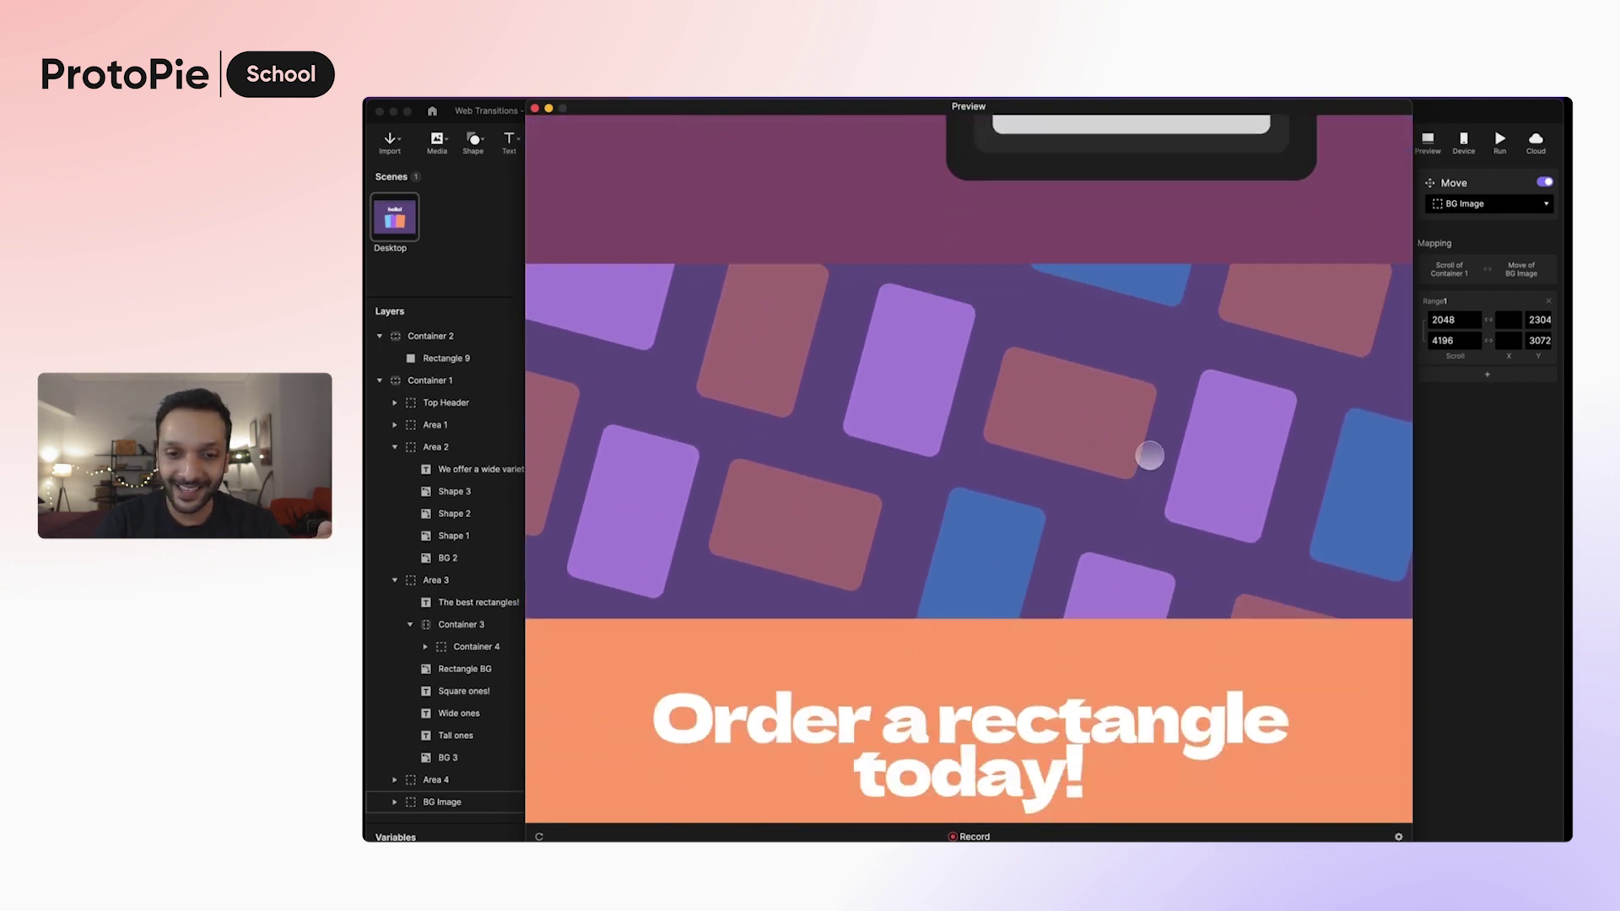
pyautogui.scroll(4, 1157, 636)
pyautogui.scroll(-4, 1165, 434)
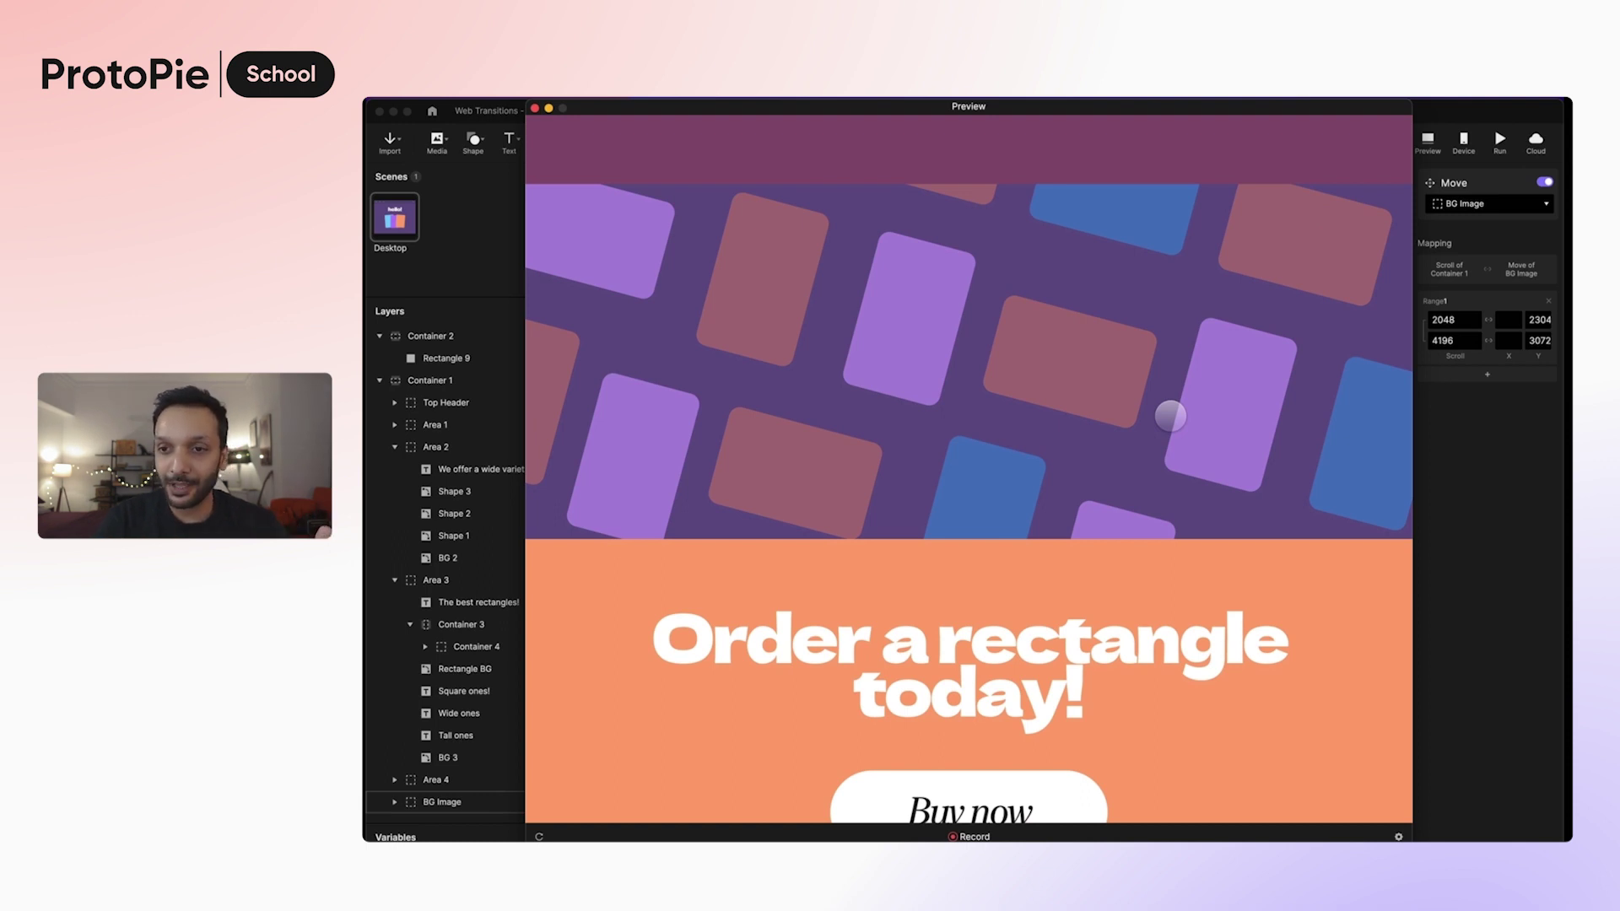
# Change the Range1 Scroll start to 0.
pyautogui.click(1452, 320)
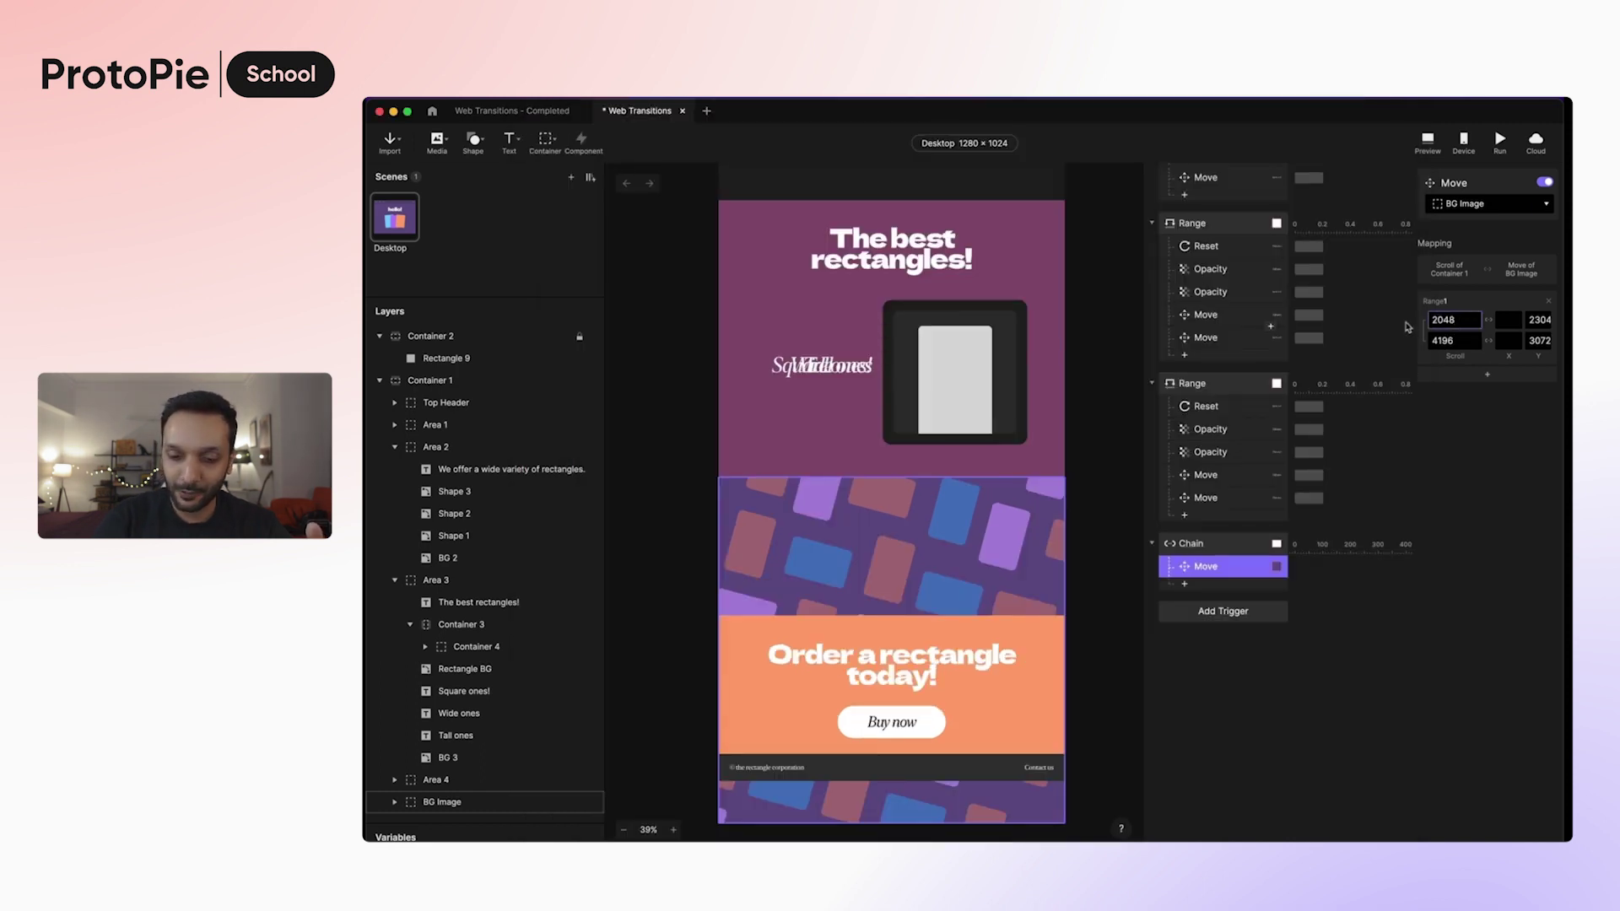
pyautogui.doubleClick(1460, 319)
pyautogui.write('0')
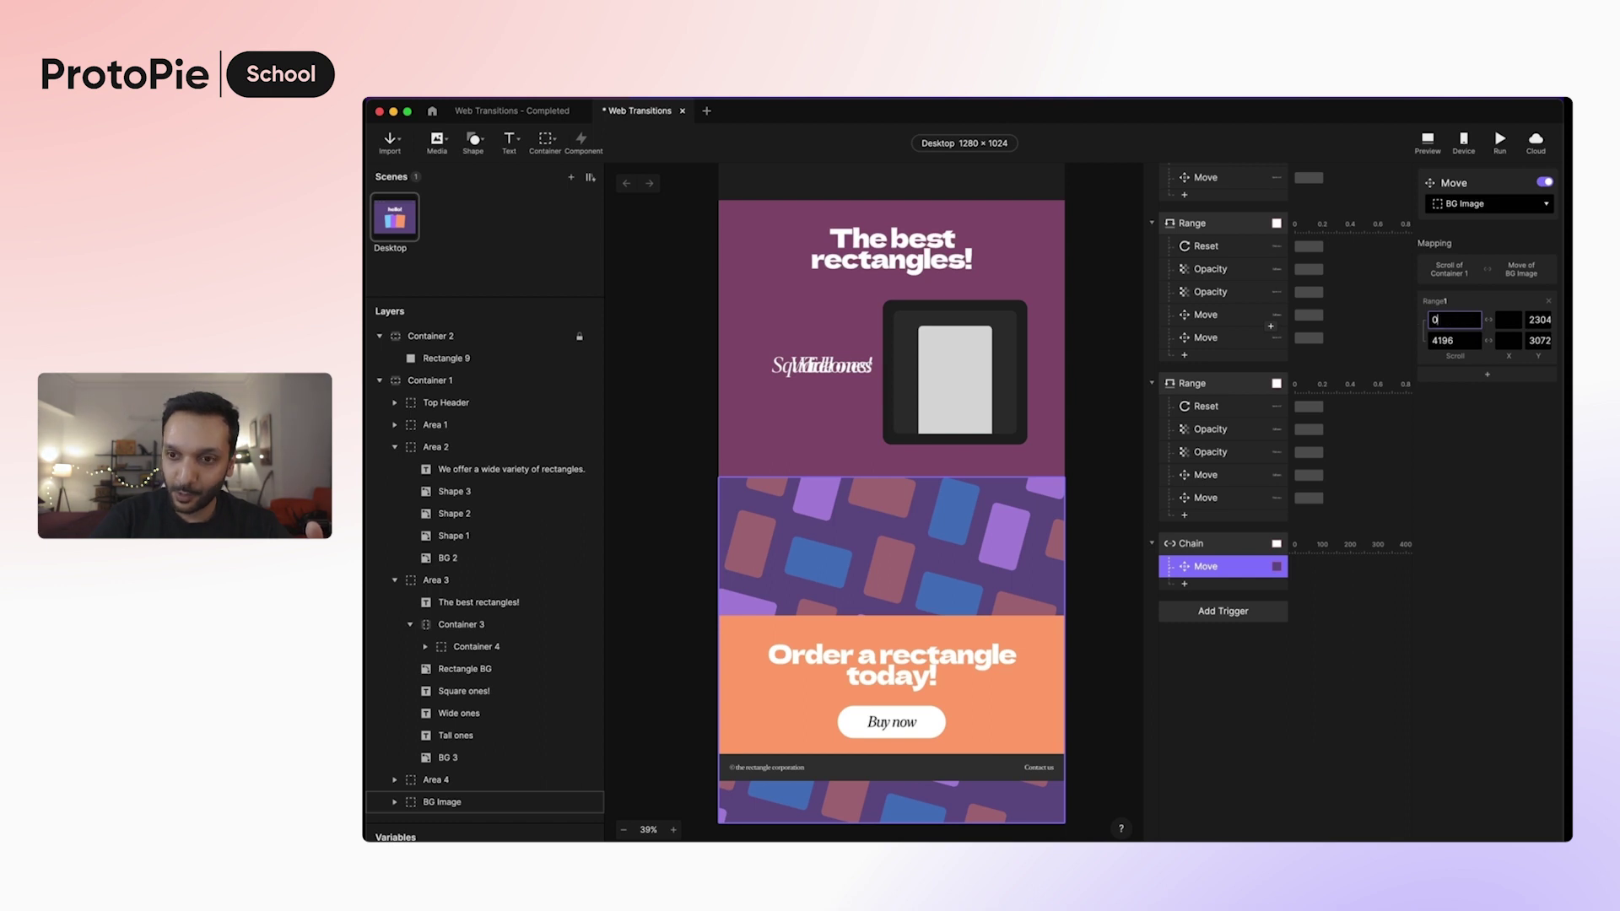
pyautogui.press('Return')
# Preview the page with the 0 scroll start, scroll through it, then close Preview.
pyautogui.click(1429, 143)
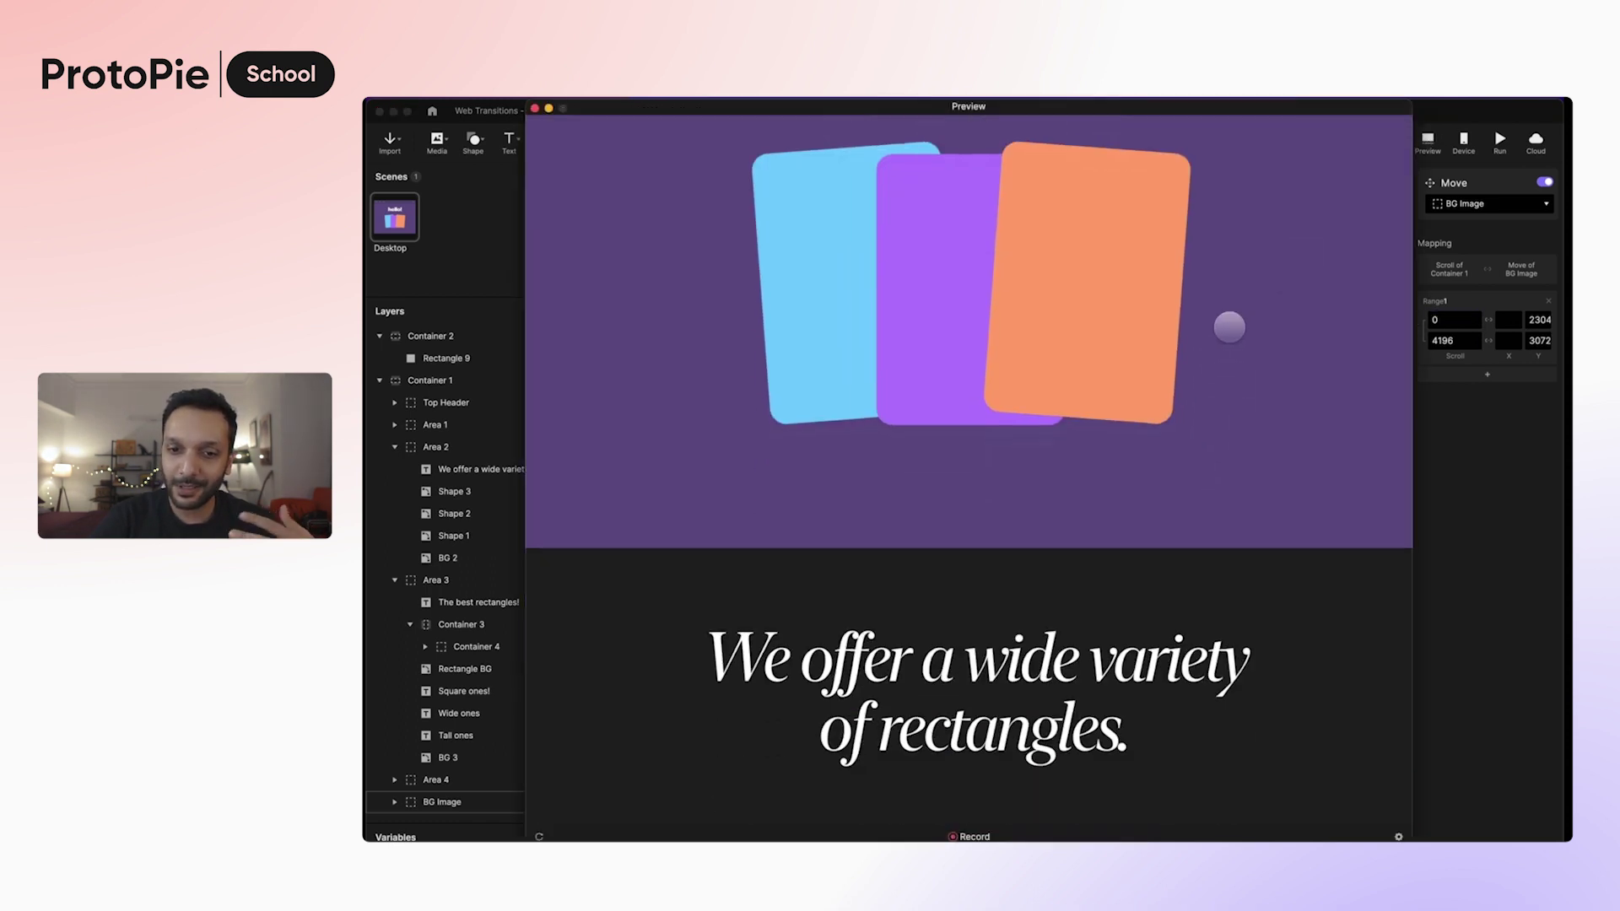
pyautogui.scroll(-15, 1230, 327)
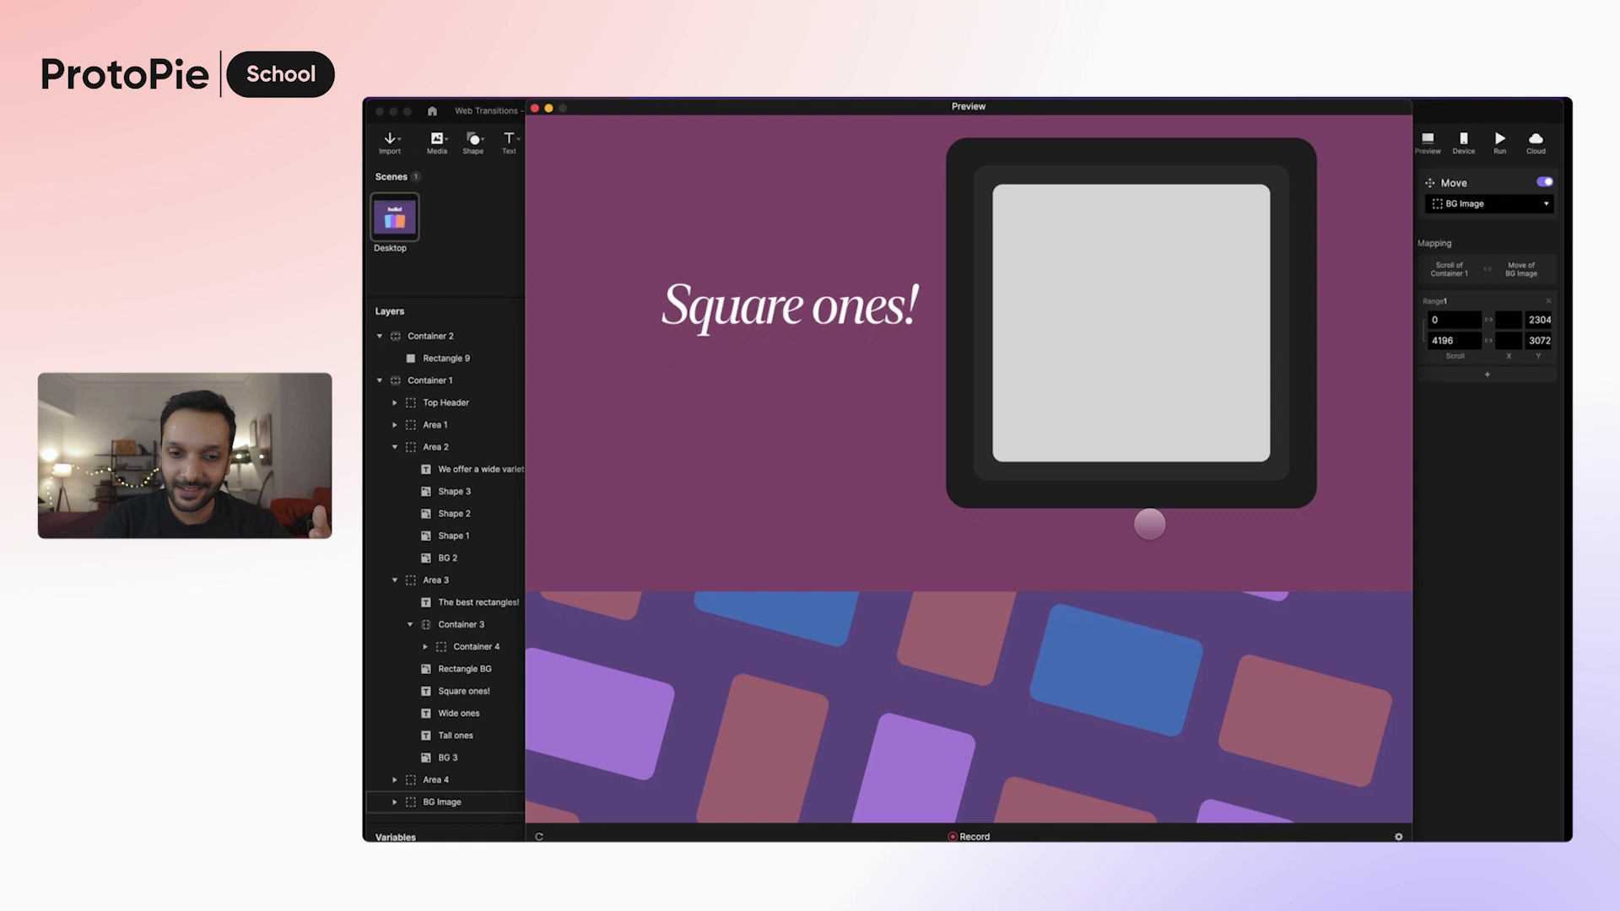
pyautogui.scroll(-5, 1149, 524)
pyautogui.scroll(2, 1157, 397)
pyautogui.scroll(-1, 1154, 561)
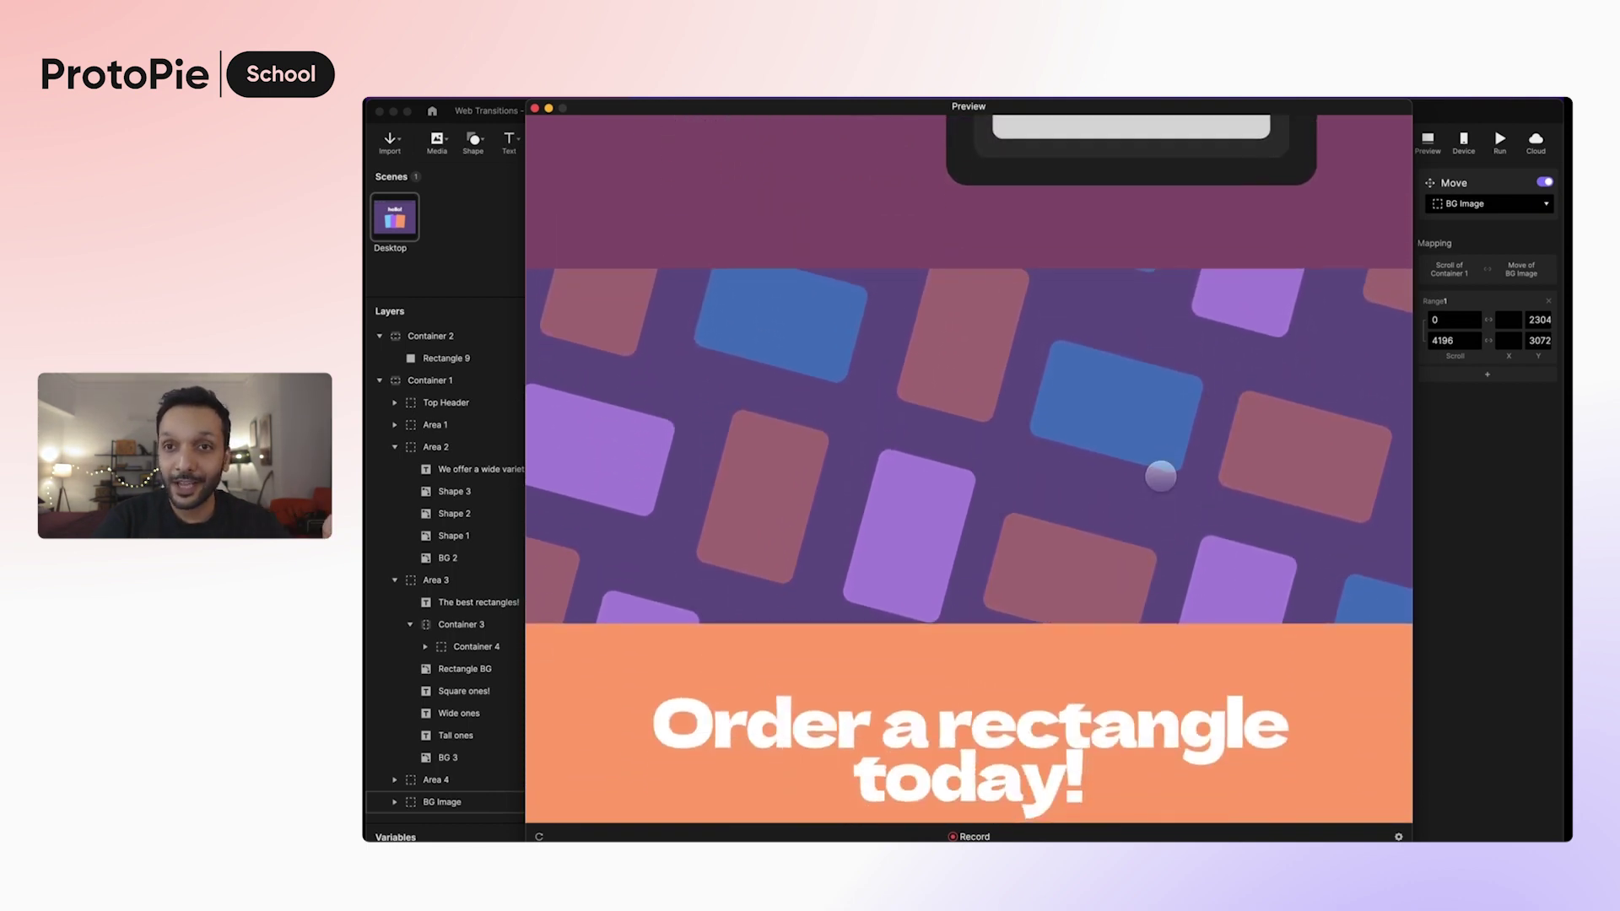
pyautogui.click(1449, 503)
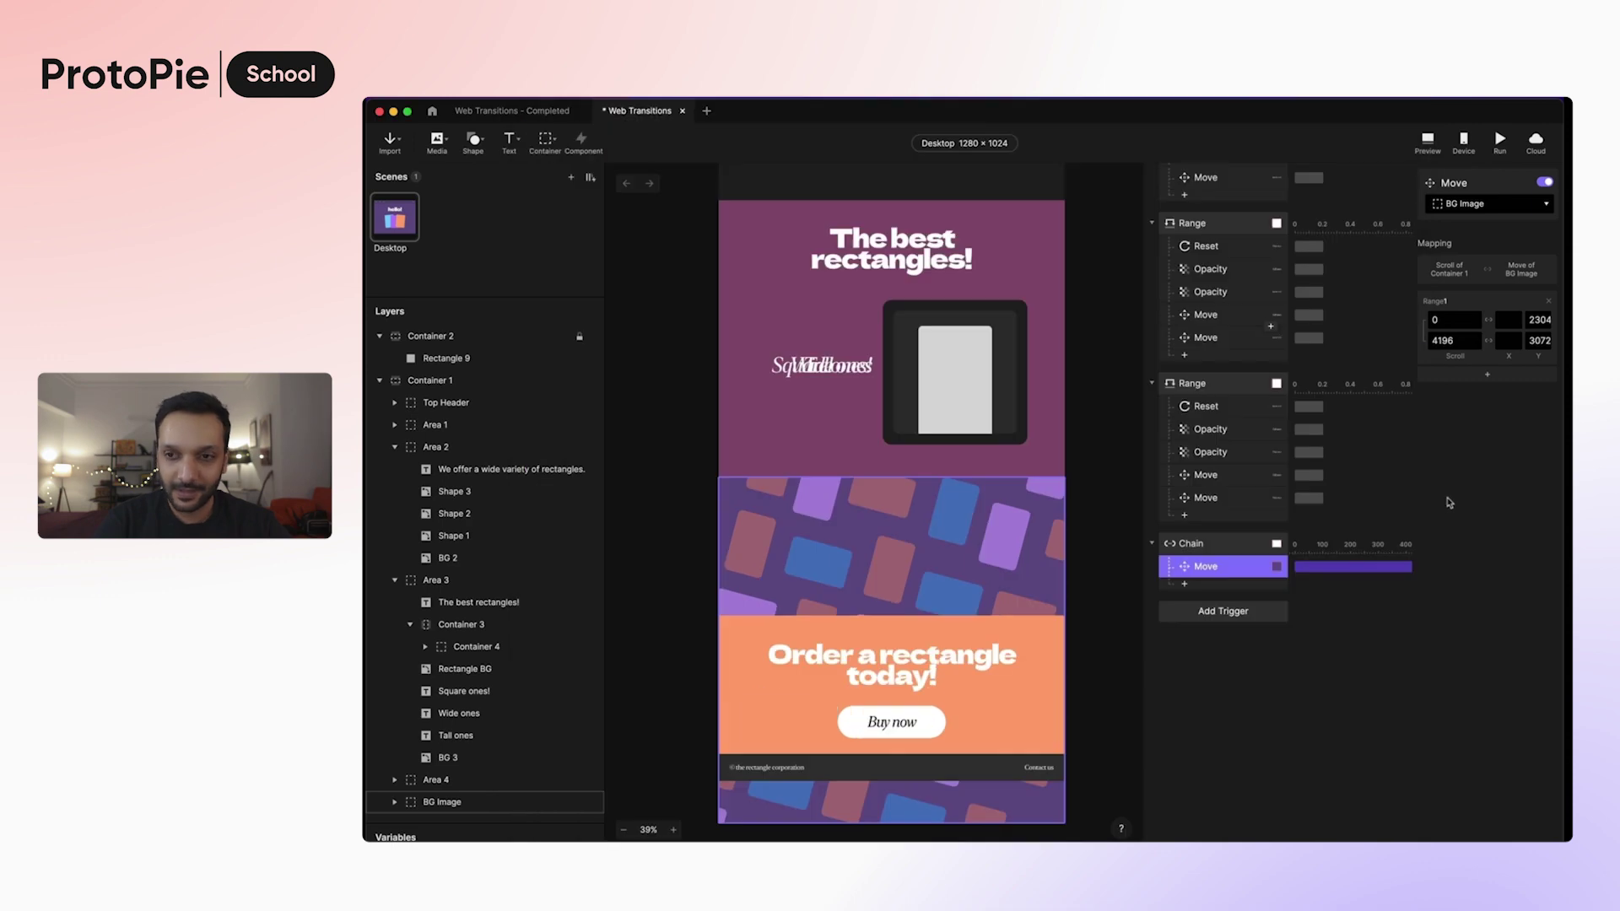
# Open Preview and move down the page to the footer.
pyautogui.click(1428, 142)
pyautogui.scroll(-15, 1248, 464)
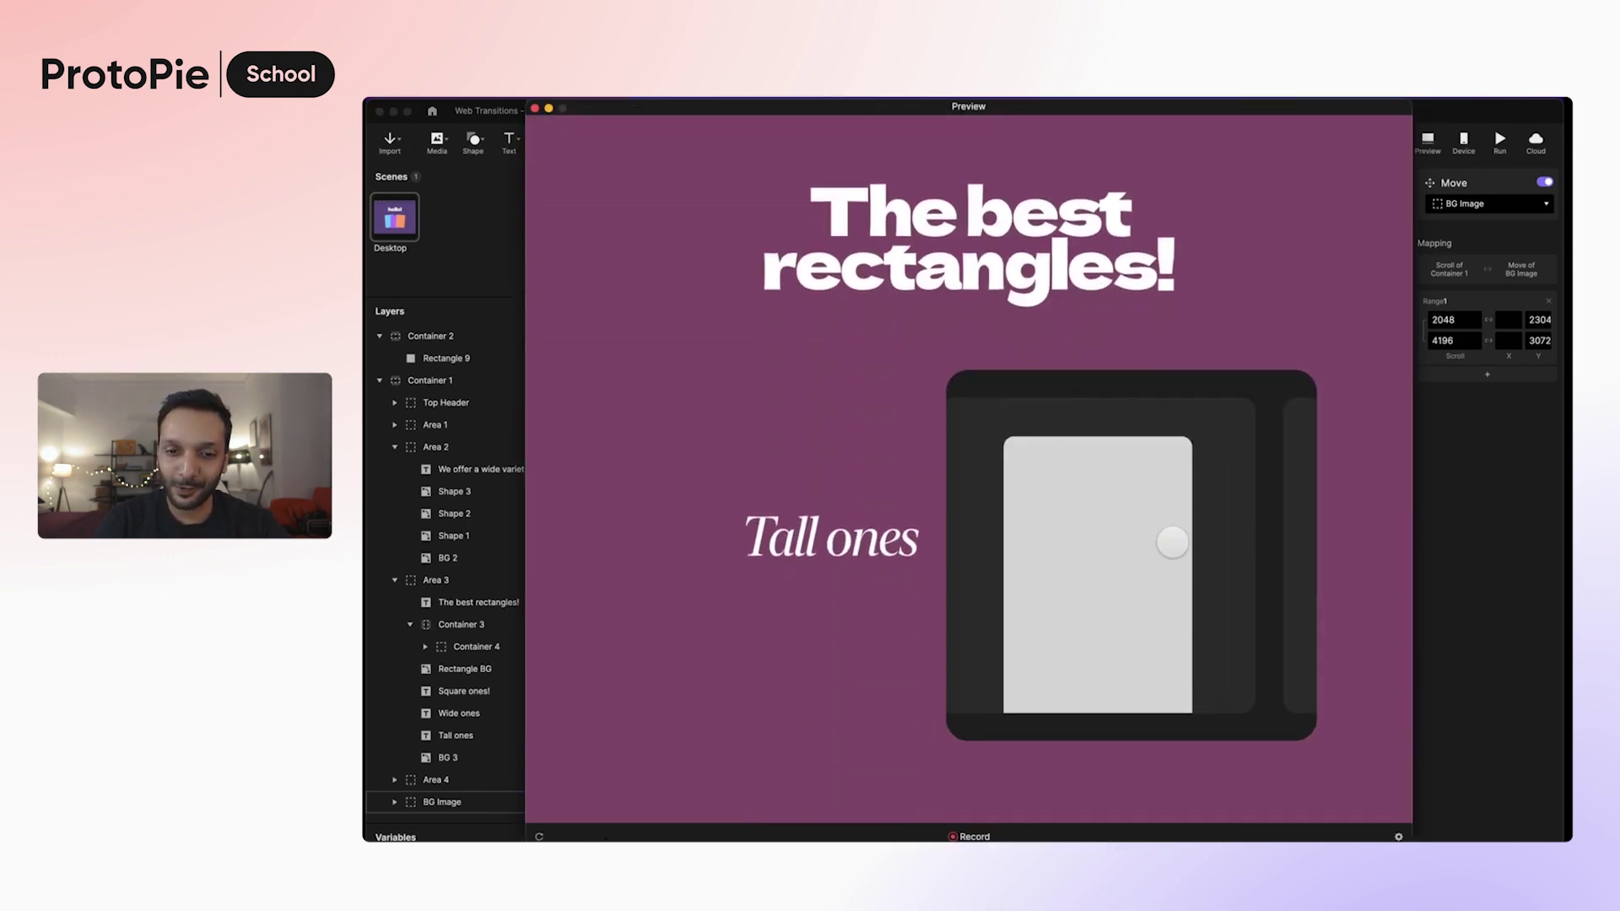
pyautogui.moveTo(1191, 574); pyautogui.dragTo(1240, 203)
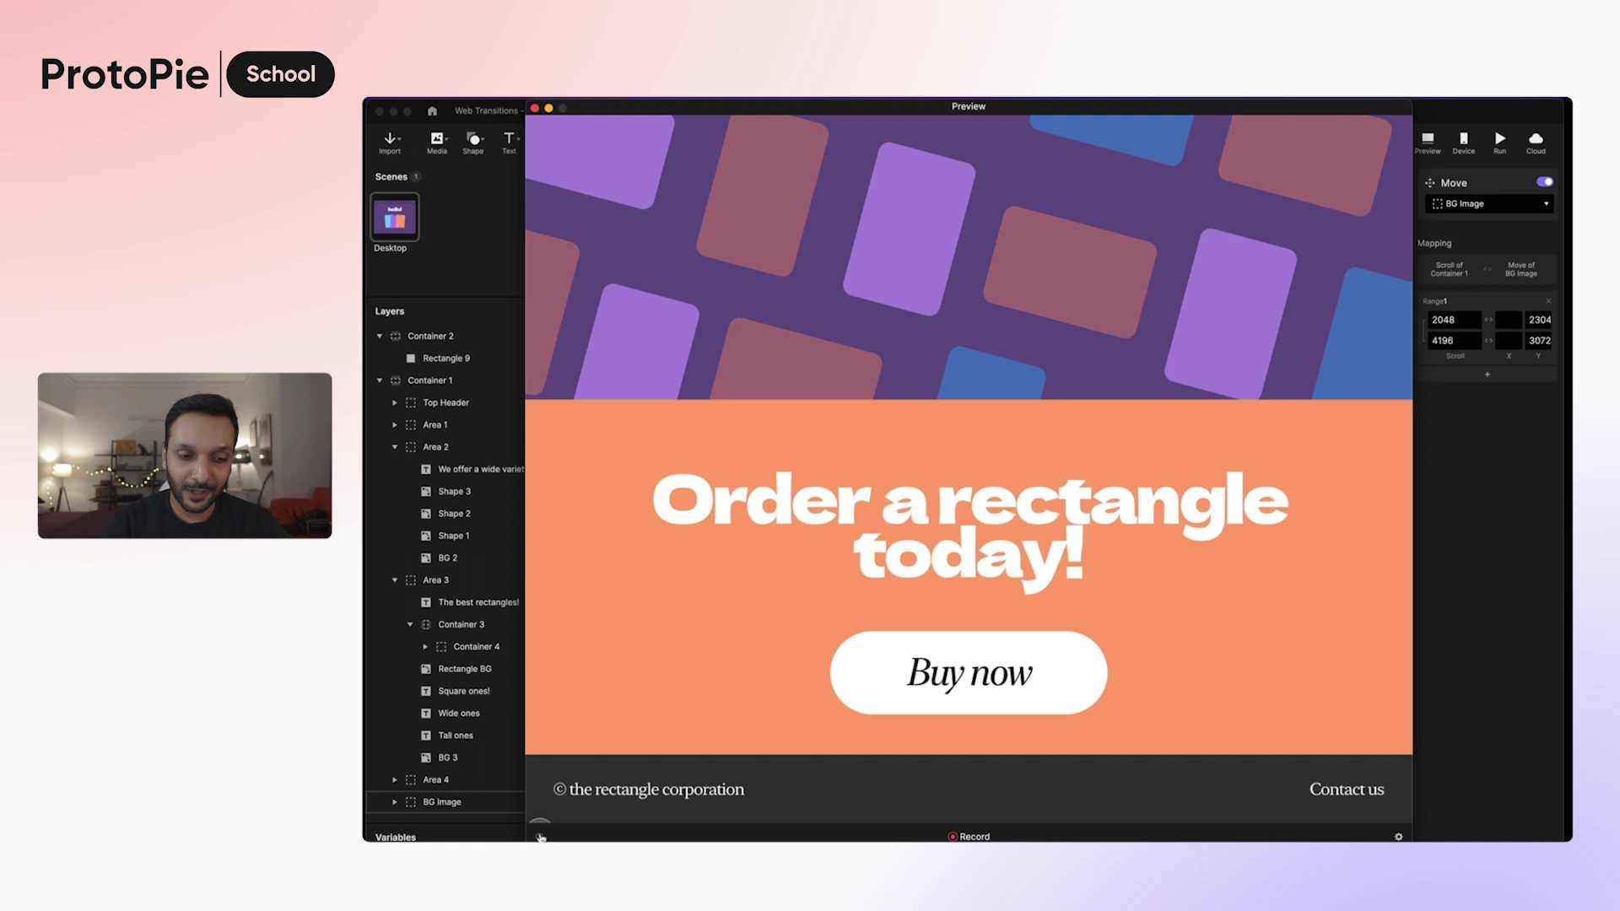
# Reload the preview and scroll from the top past the rectangle sections and coloured cards to the footer.
pyautogui.click(539, 836)
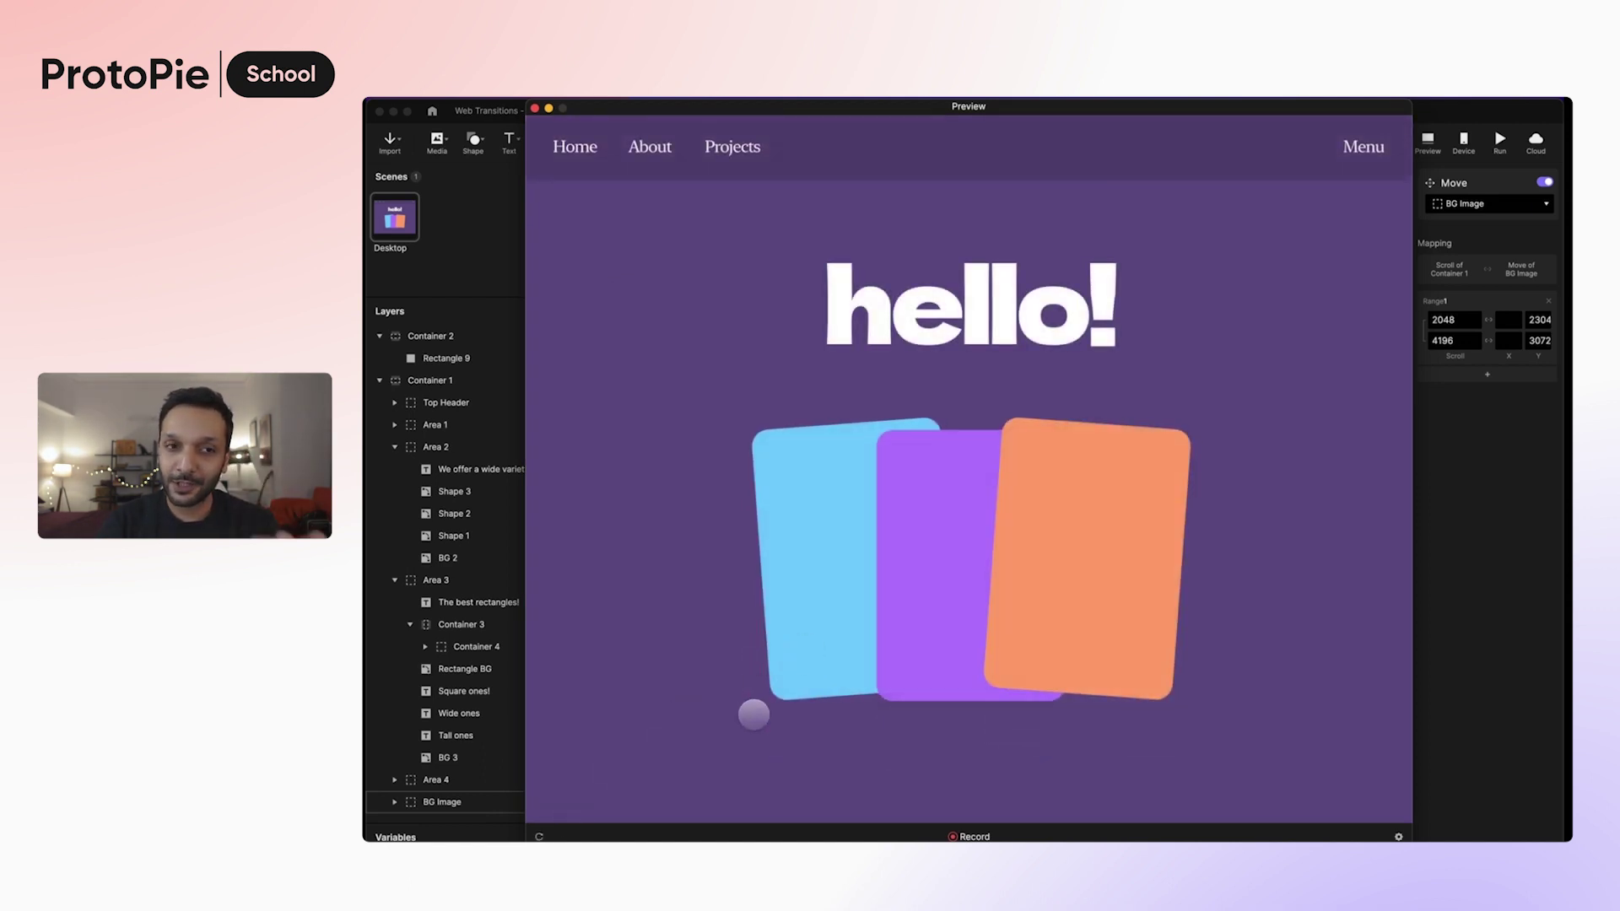
pyautogui.moveTo(752, 741); pyautogui.dragTo(808, 432)
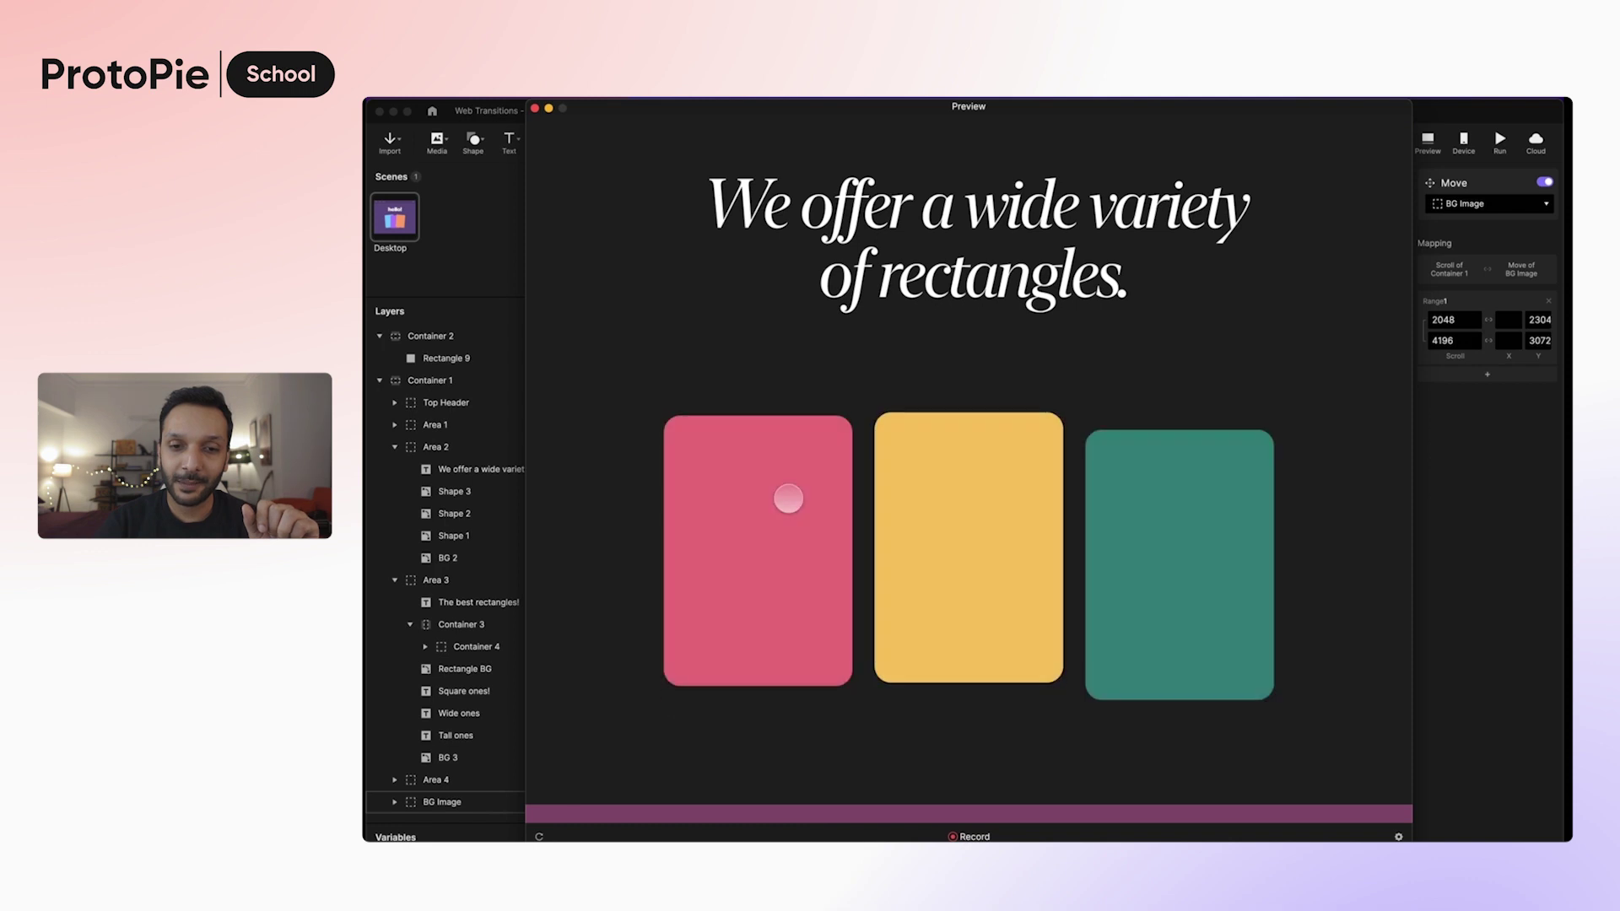
pyautogui.moveTo(789, 495); pyautogui.dragTo(788, 565)
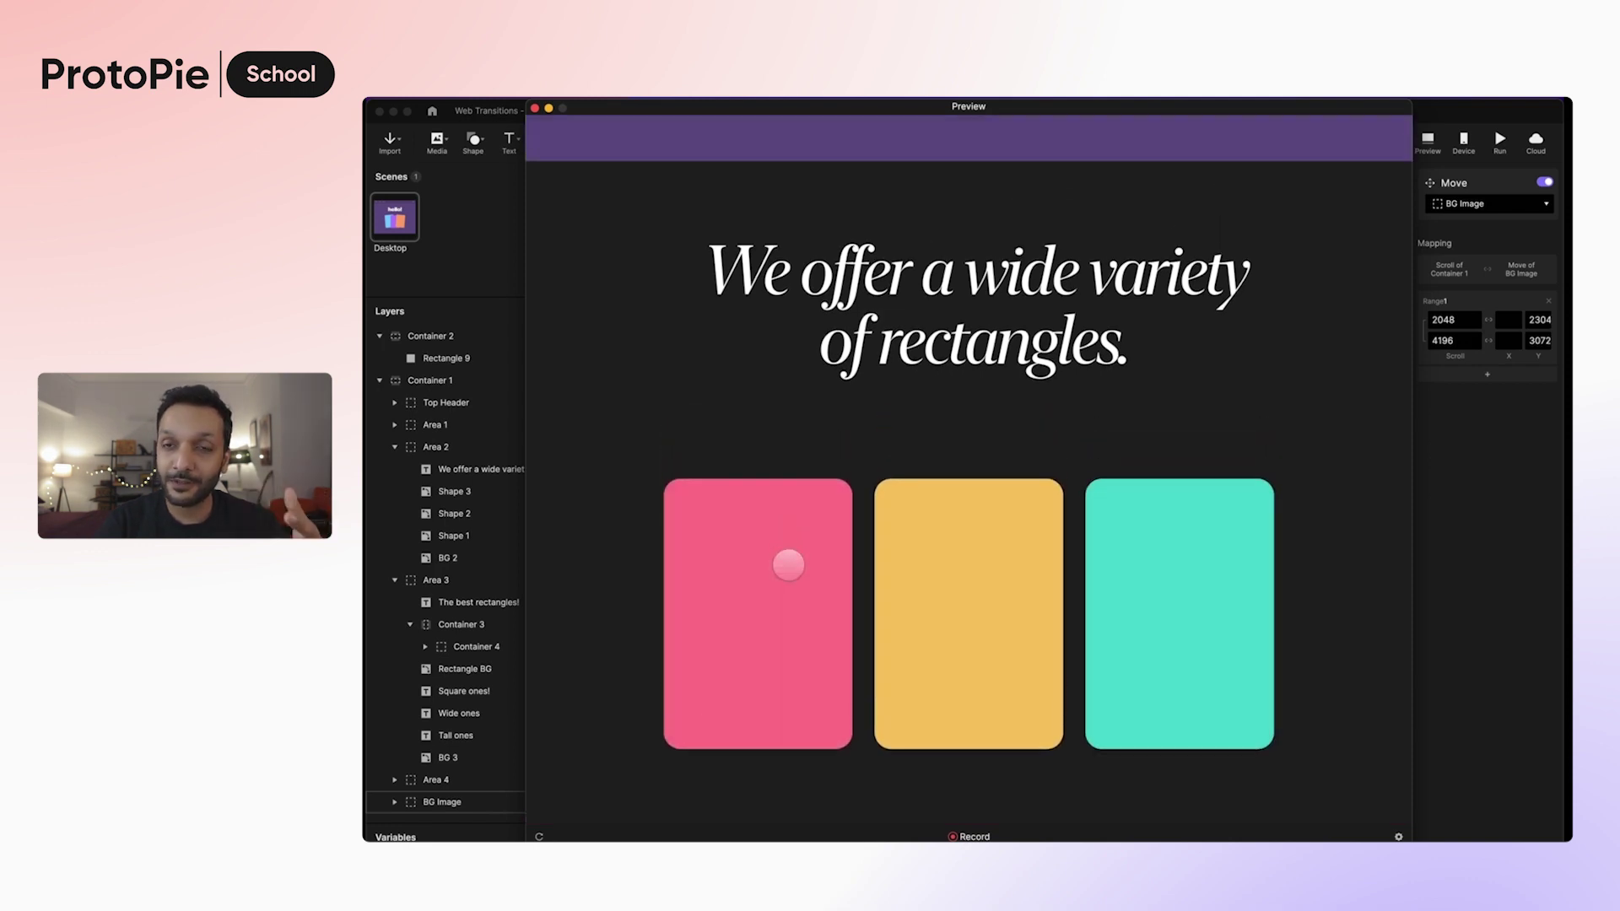
pyautogui.moveTo(788, 655); pyautogui.dragTo(827, 434)
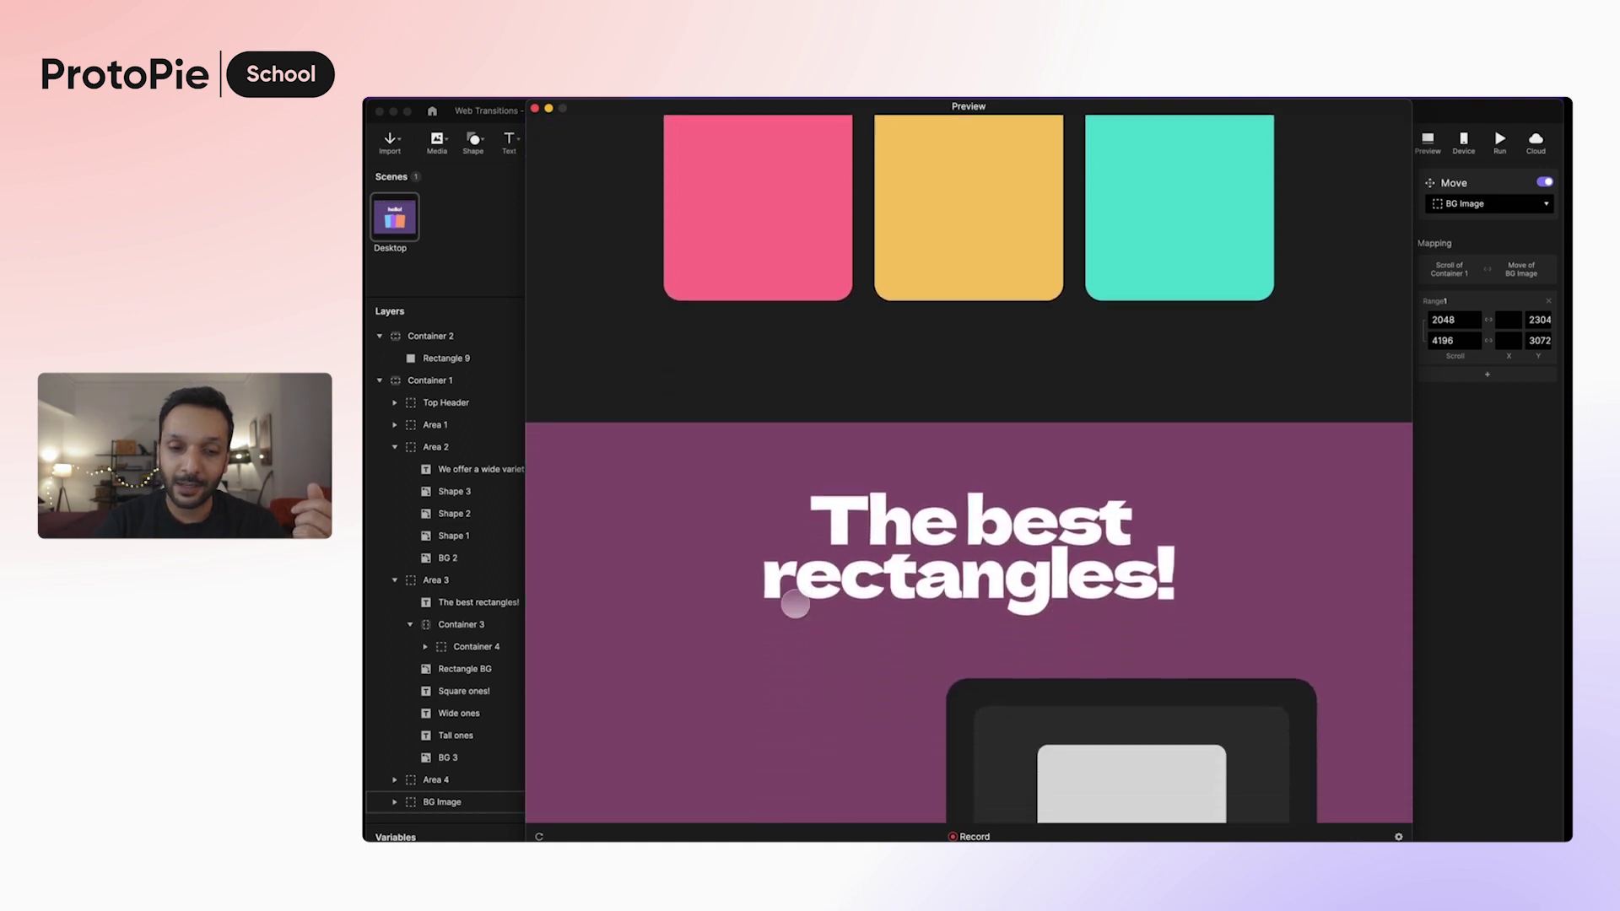
pyautogui.moveTo(796, 604); pyautogui.dragTo(831, 416)
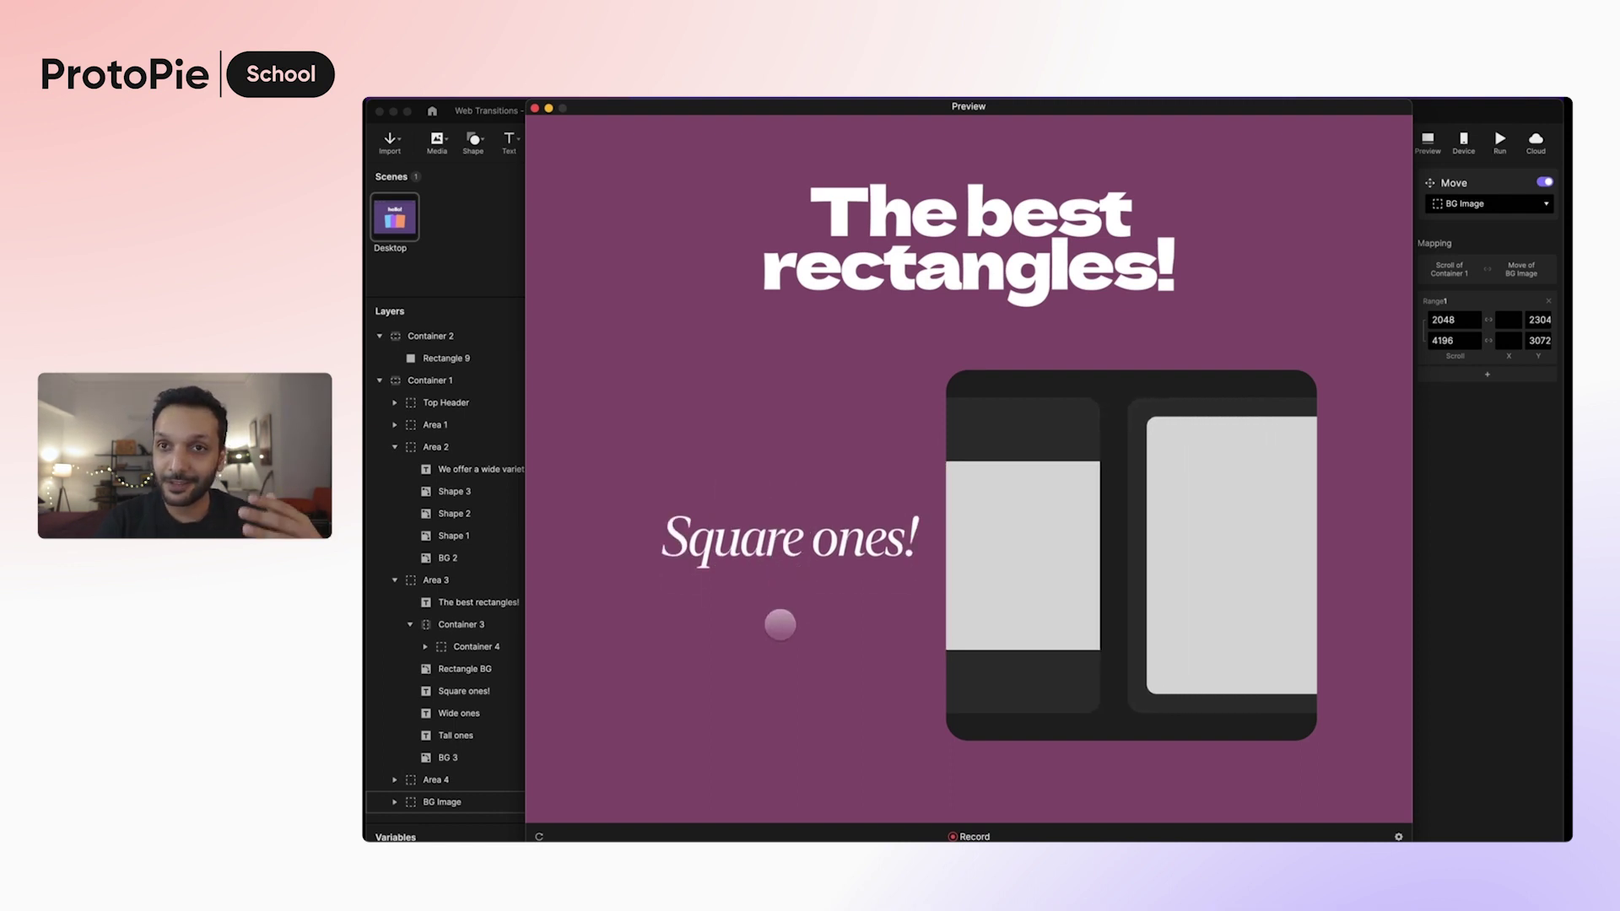
pyautogui.scroll(-5, 780, 625)
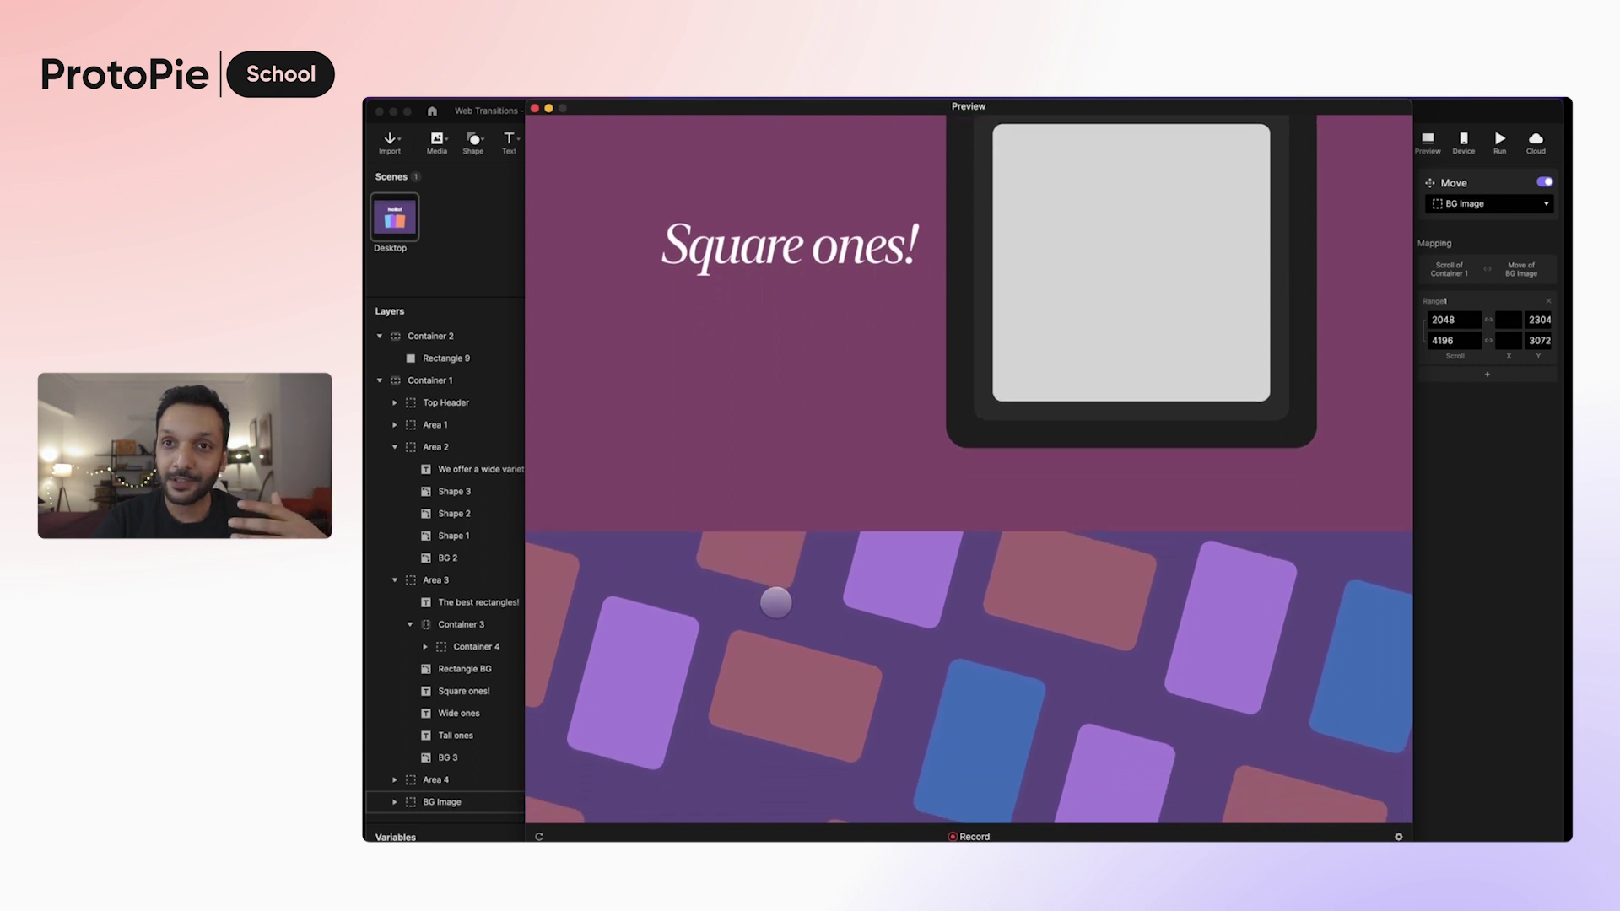
pyautogui.scroll(-2, 781, 574)
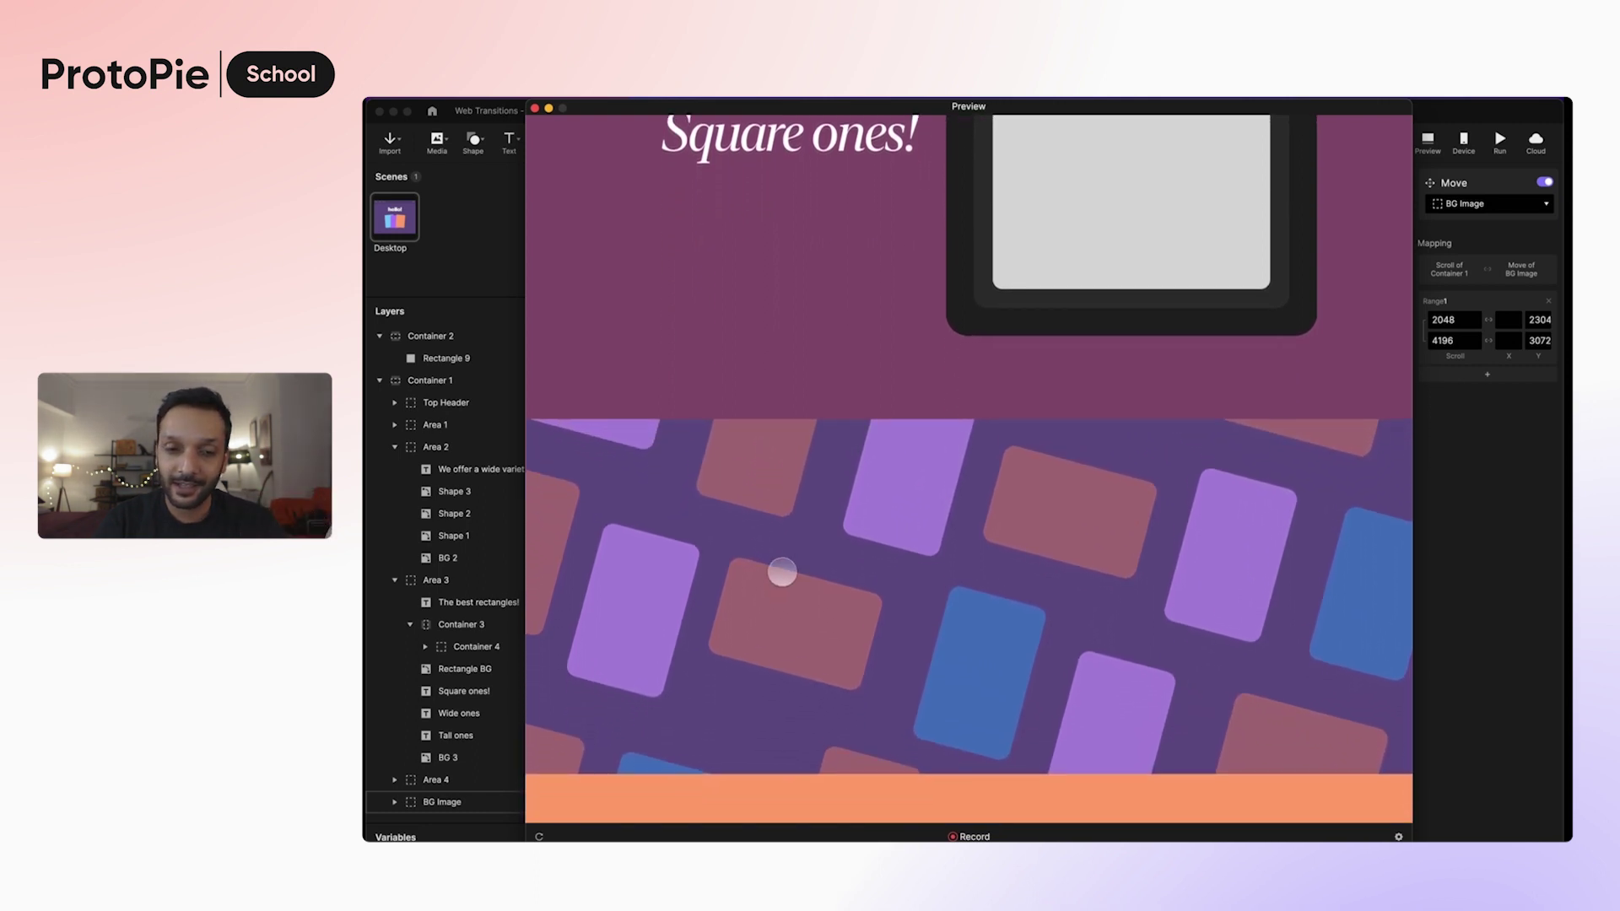
pyautogui.scroll(-1, 782, 565)
pyautogui.scroll(-4, 799, 519)
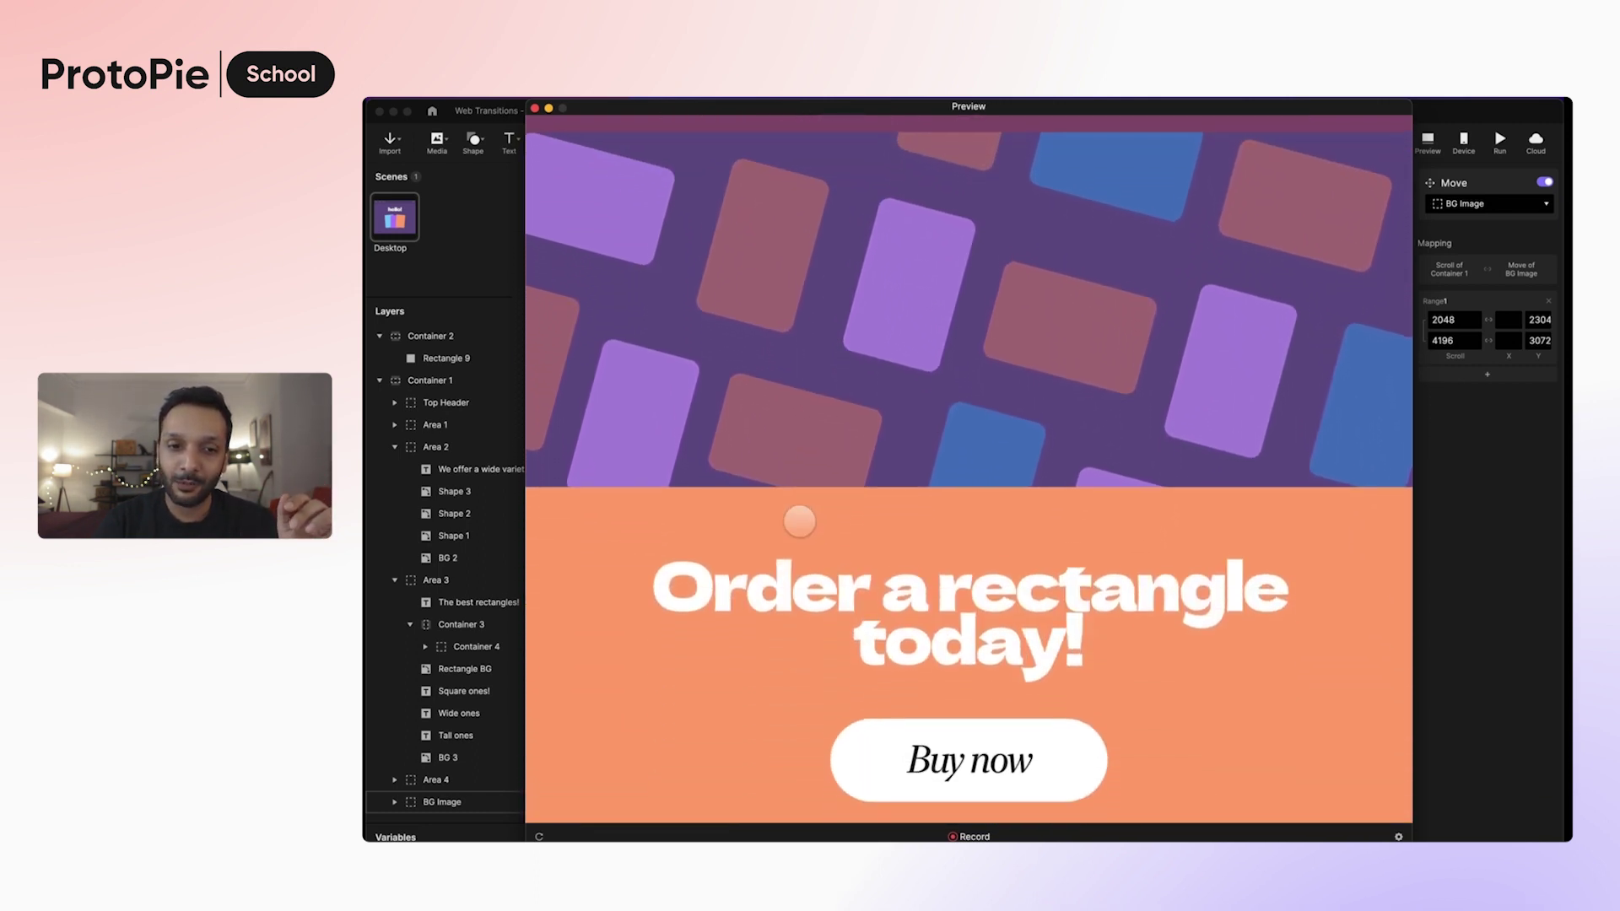
pyautogui.scroll(3, 802, 514)
pyautogui.scroll(-2, 814, 564)
pyautogui.scroll(1, 840, 398)
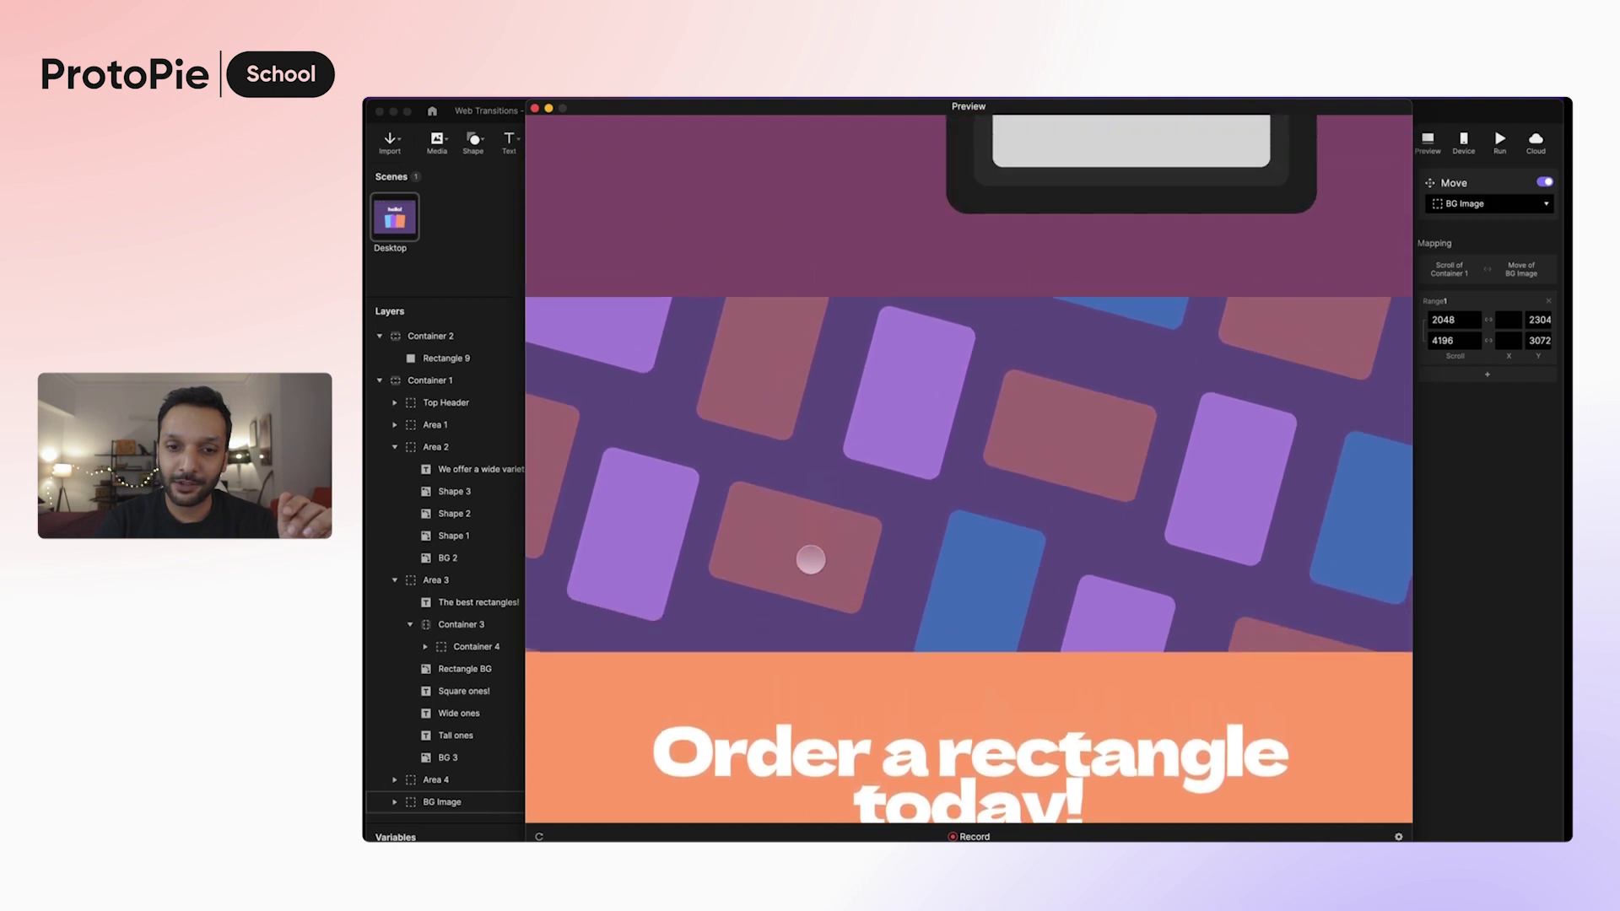
pyautogui.scroll(2, 810, 559)
pyautogui.scroll(-5, 806, 579)
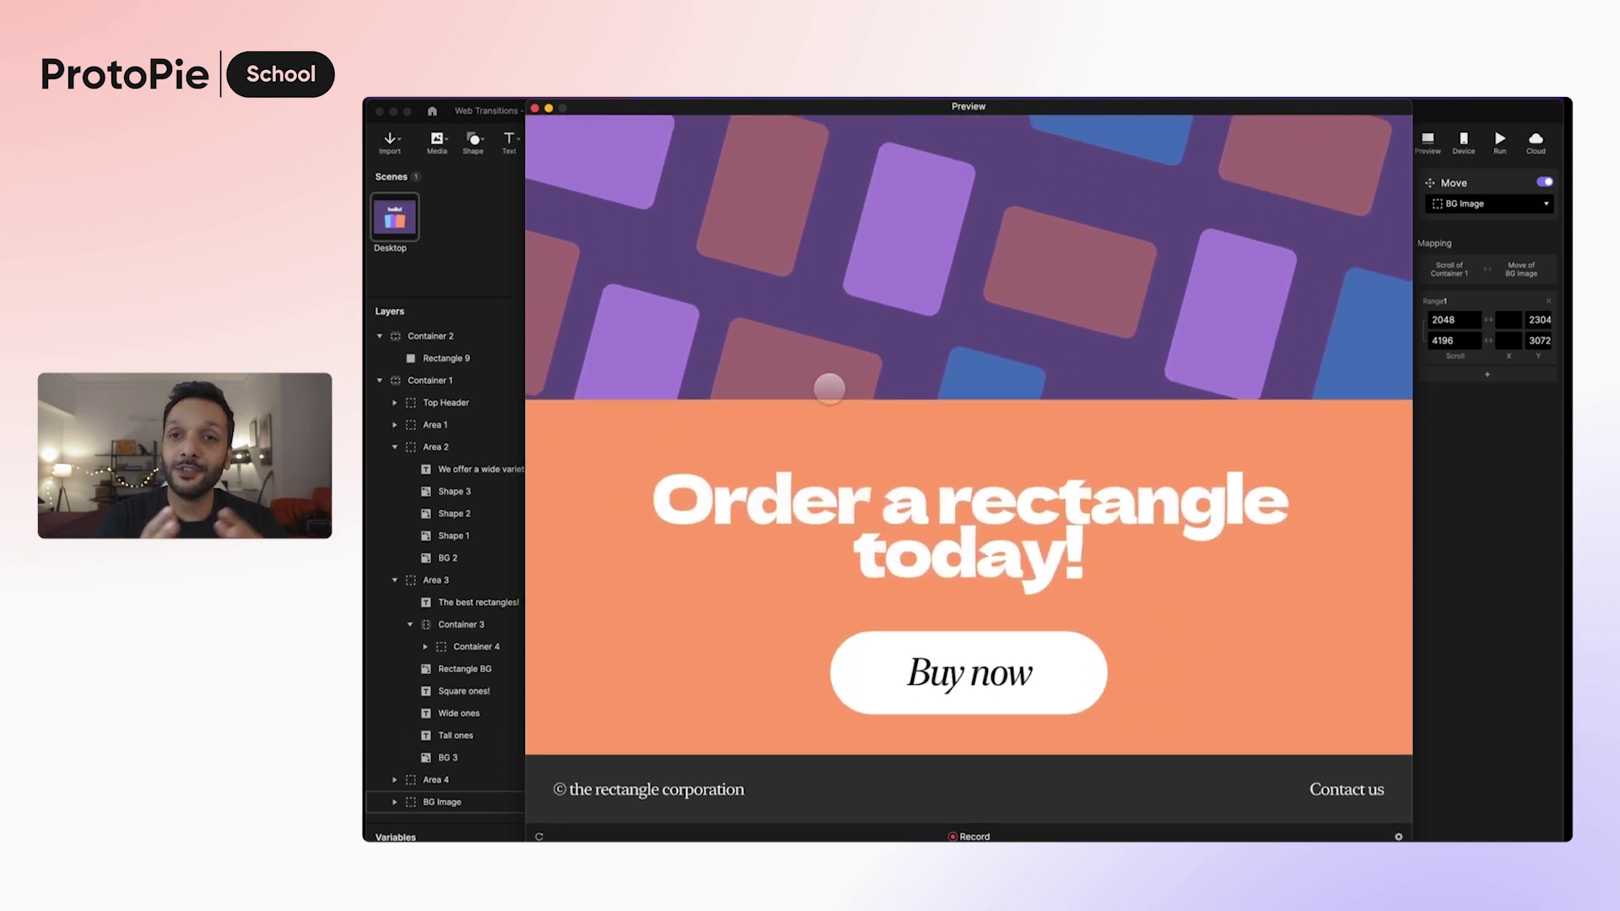